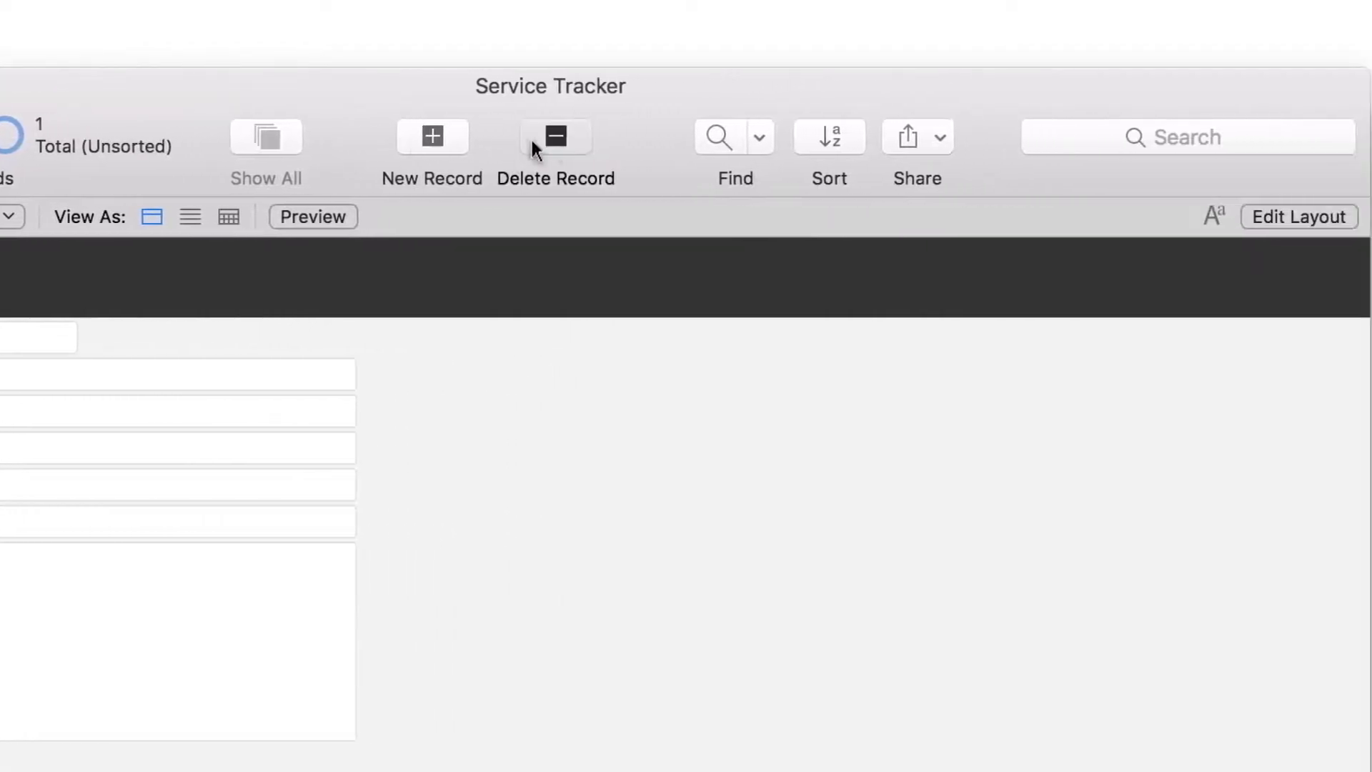
# Delete the blank client record, confirming the permanent deletion
pyautogui.click(546, 141)
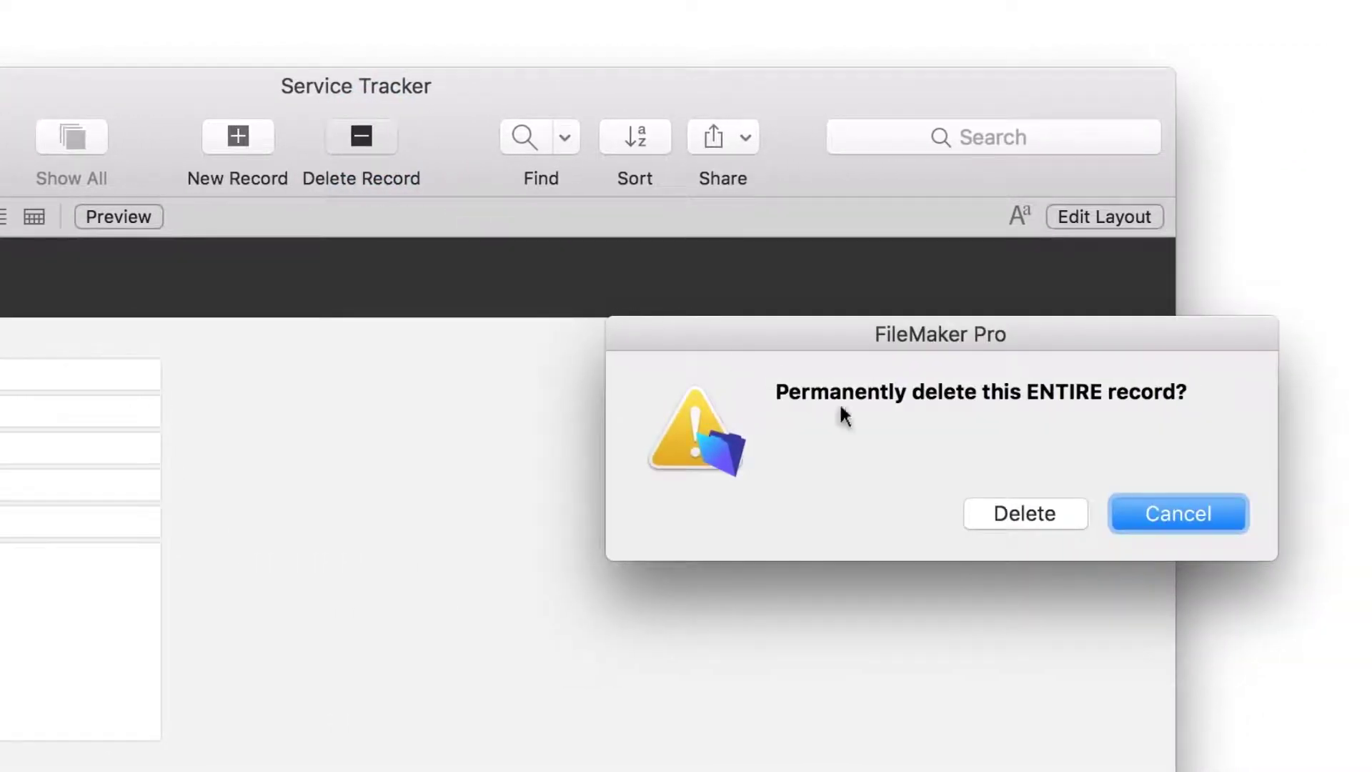
pyautogui.click(1032, 514)
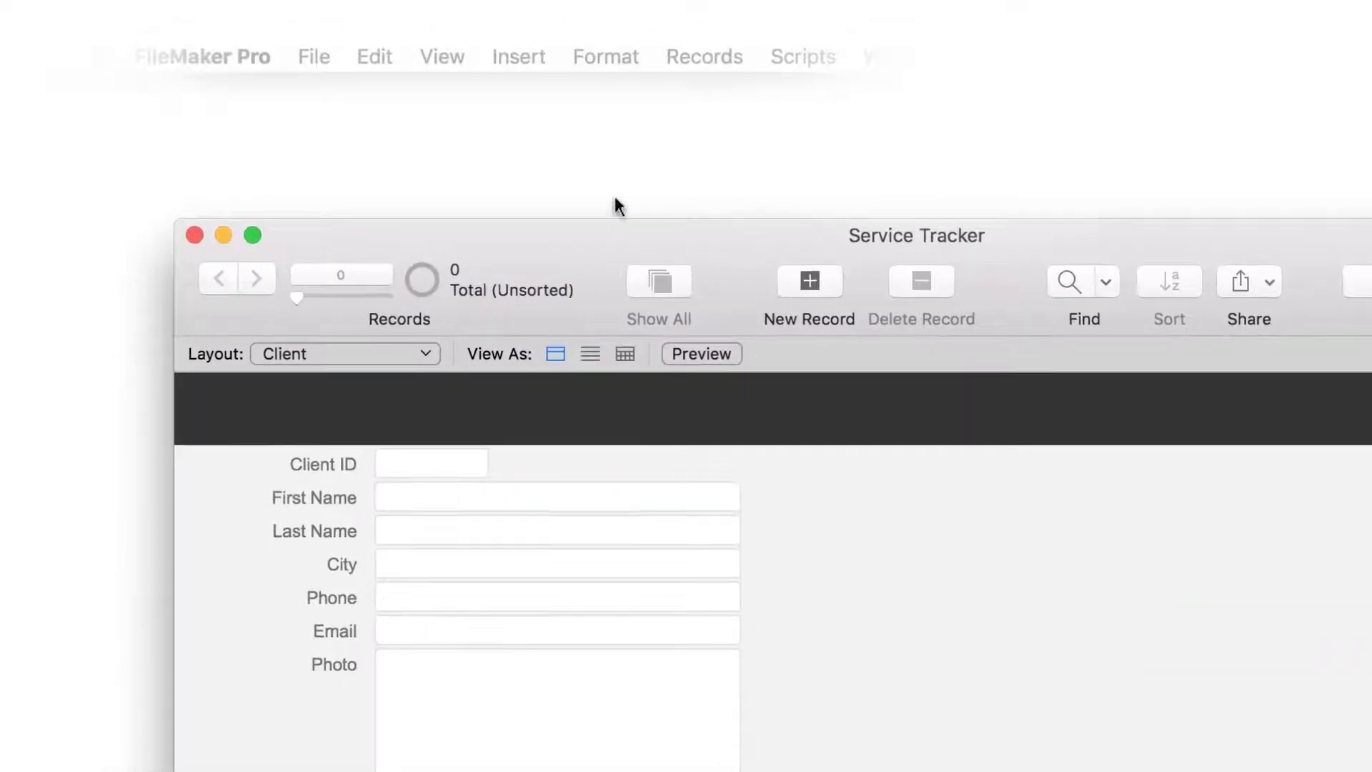
# Choose Clients.xlsx on the Desktop as the file to import into the Client table
pyautogui.click(312, 57)
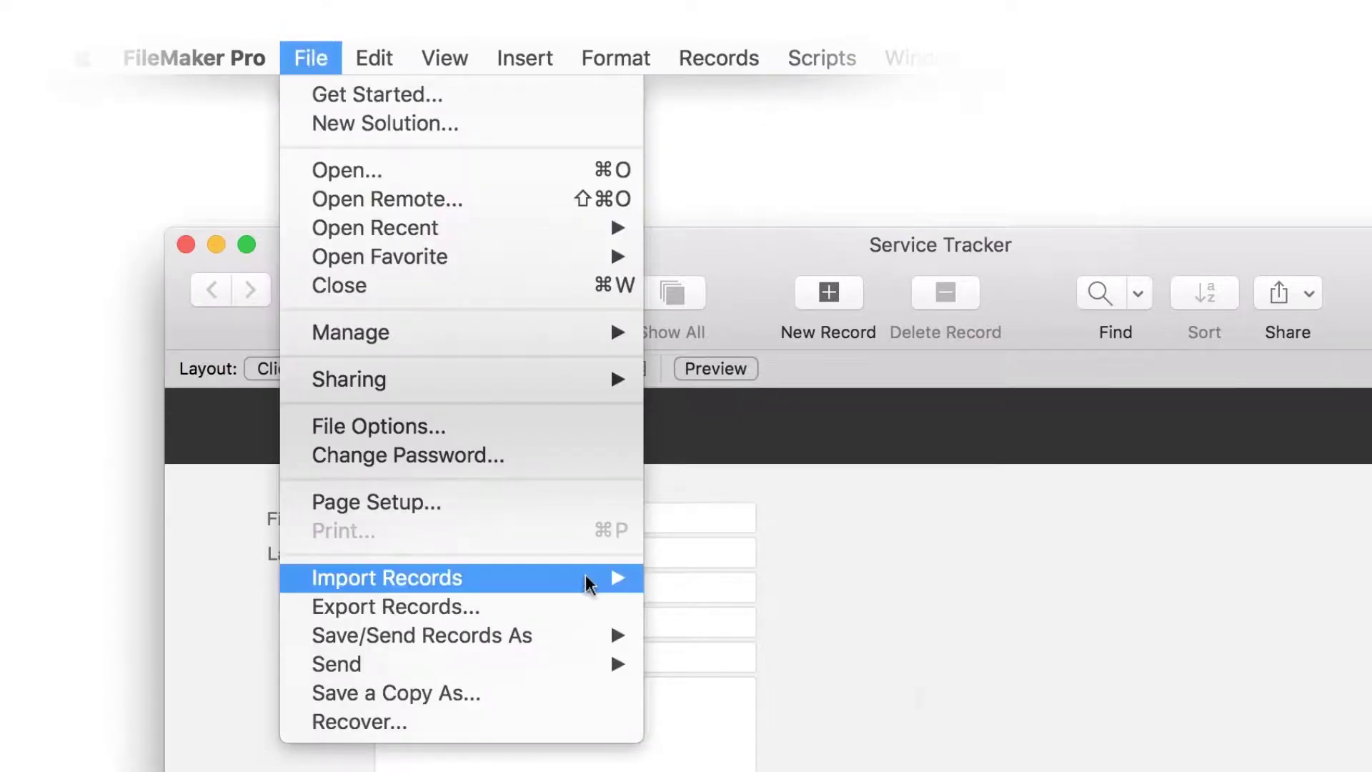
pyautogui.moveTo(591, 576)
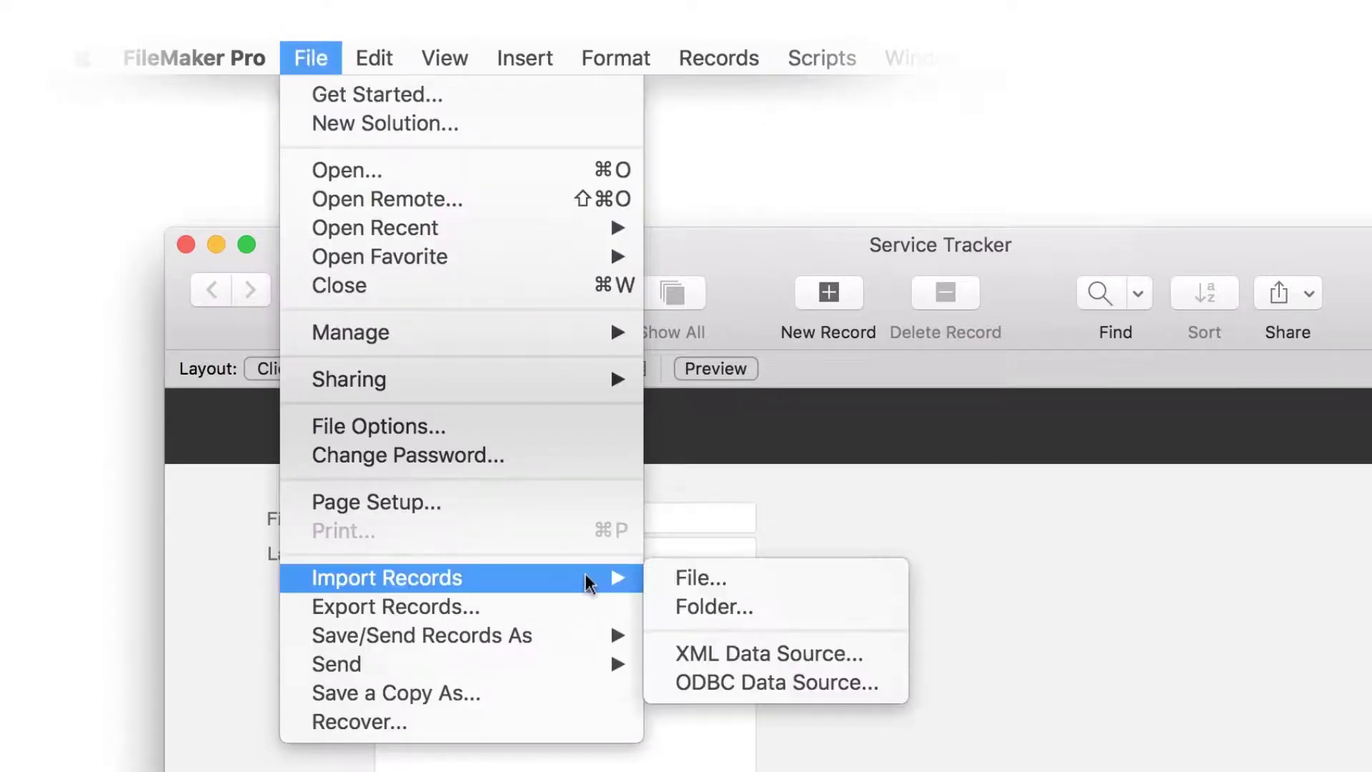
pyautogui.click(711, 583)
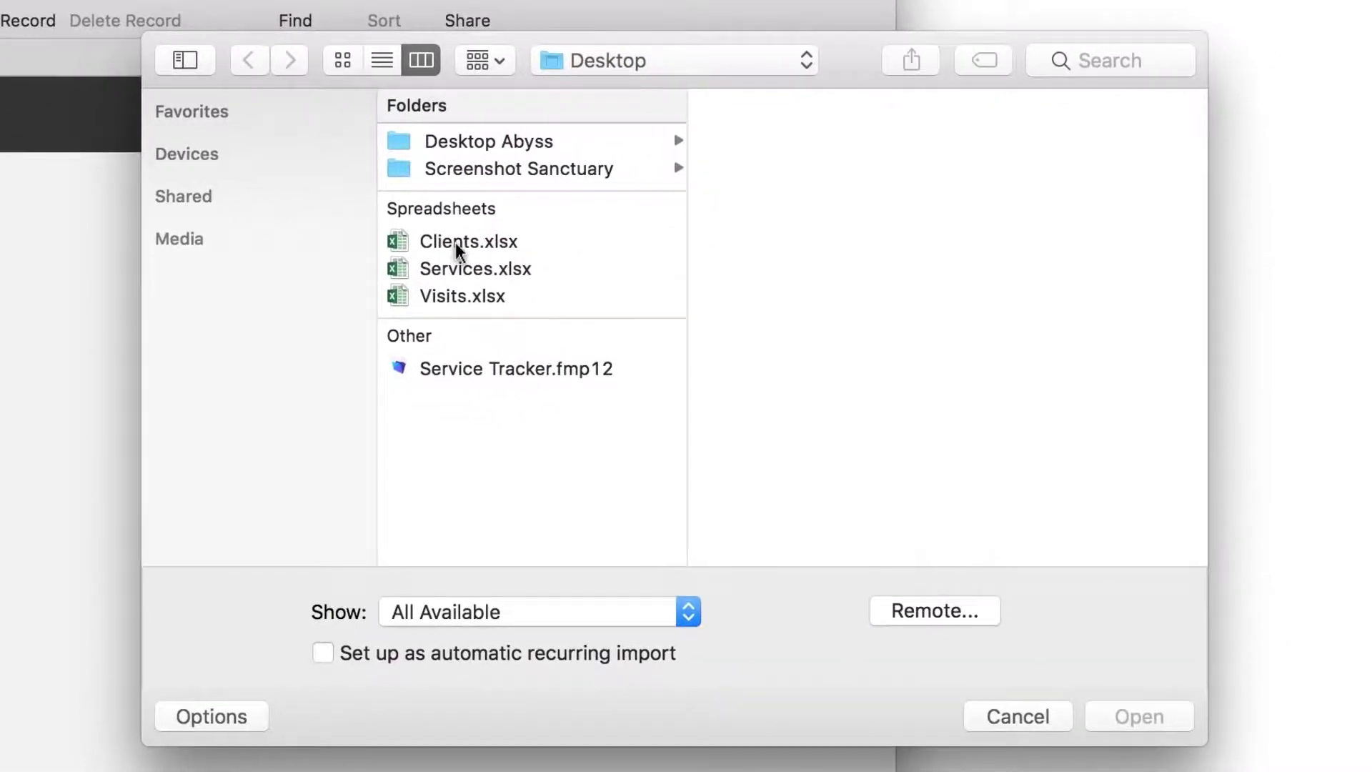
pyautogui.click(457, 250)
pyautogui.click(1122, 720)
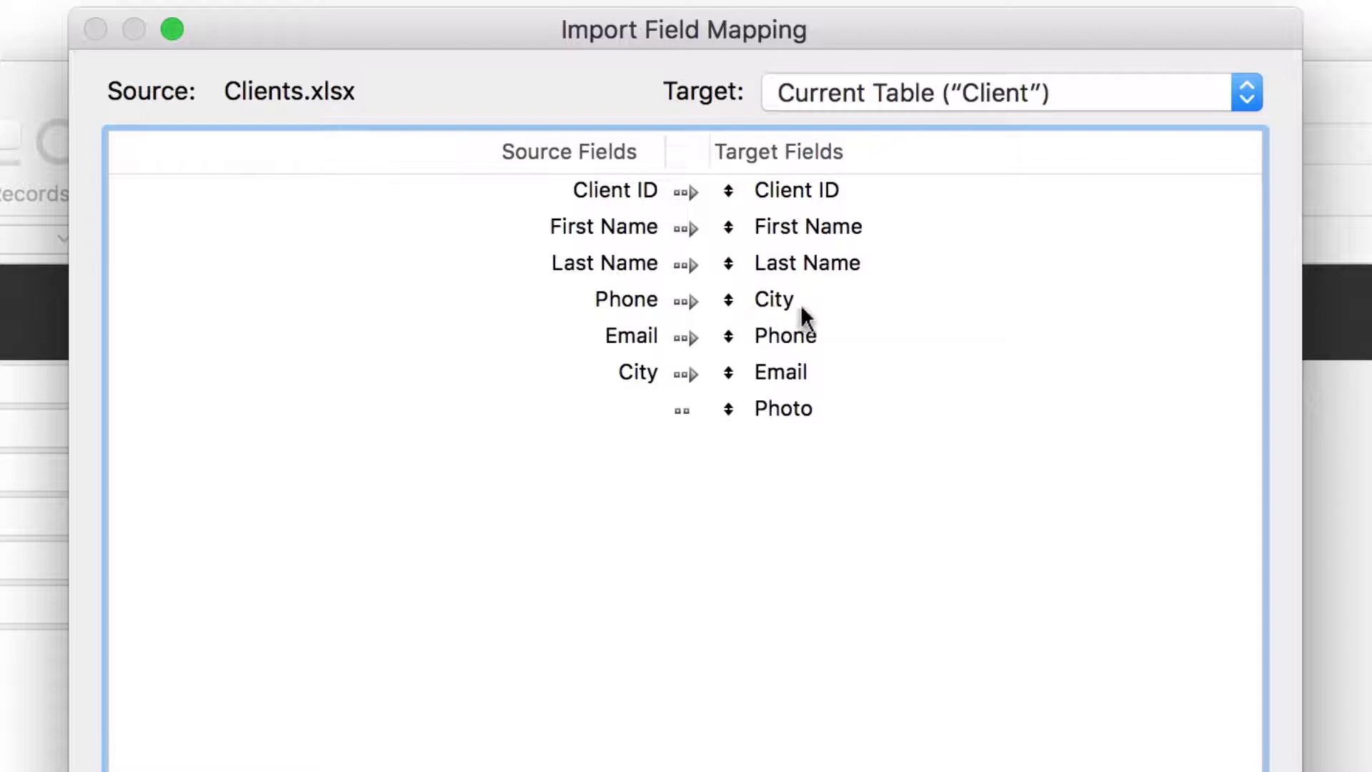
# Drag the City target field down to row 6, opposite the City source column
pyautogui.click(729, 300)
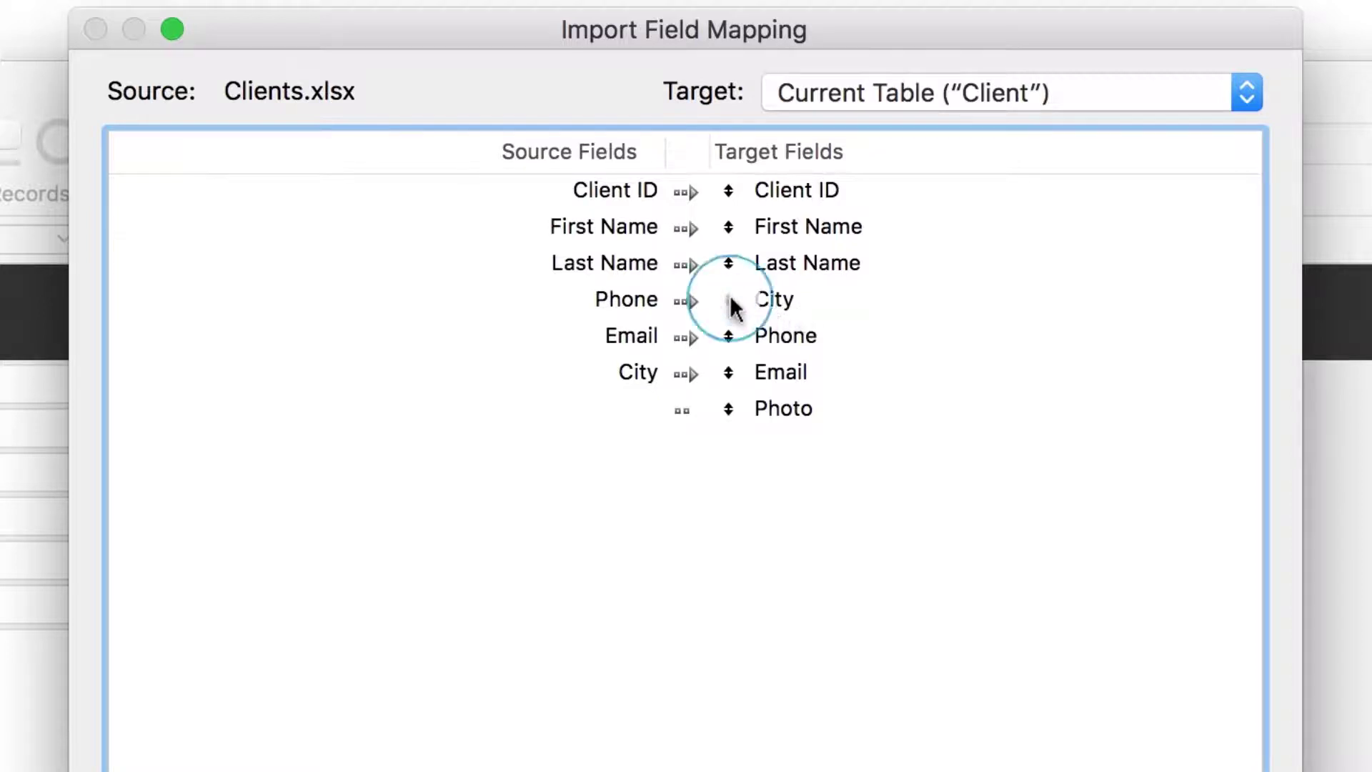
pyautogui.moveTo(731, 297); pyautogui.dragTo(729, 380)
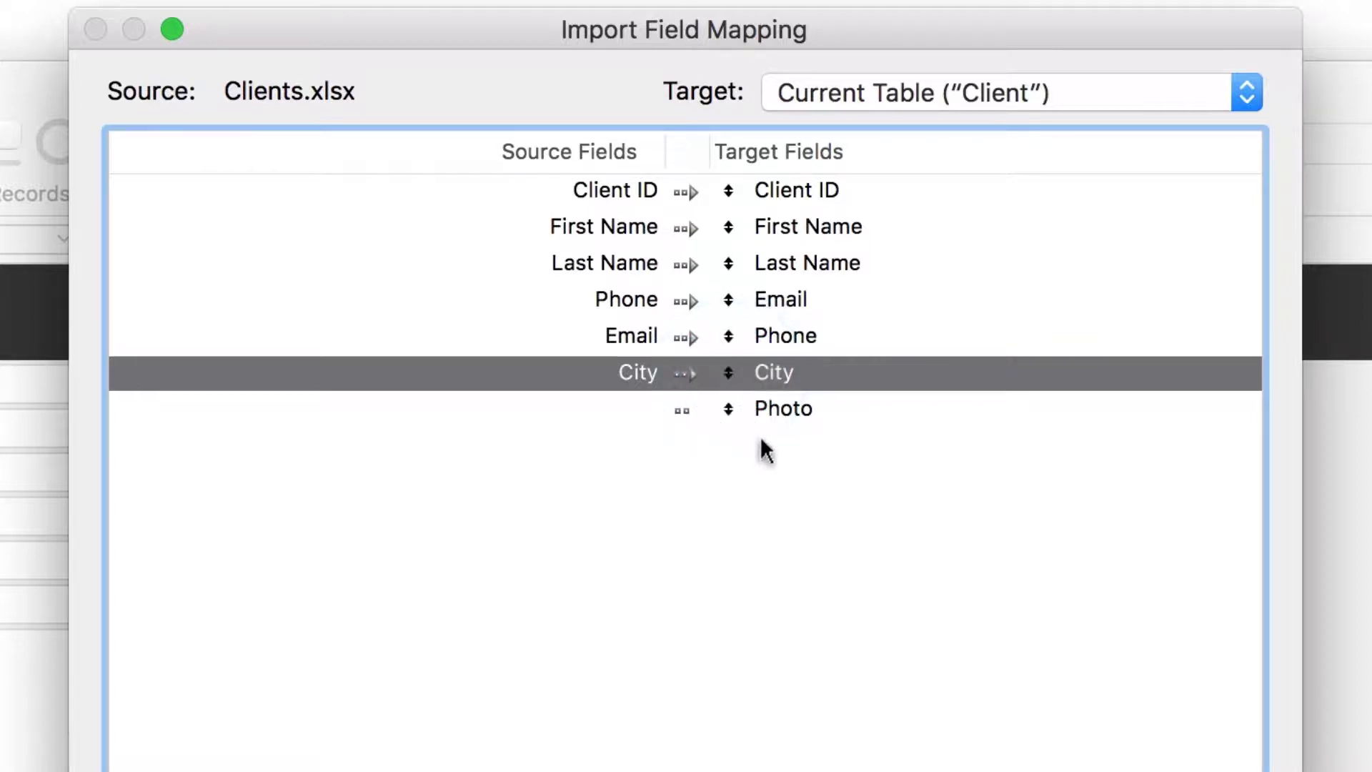
pyautogui.click(789, 496)
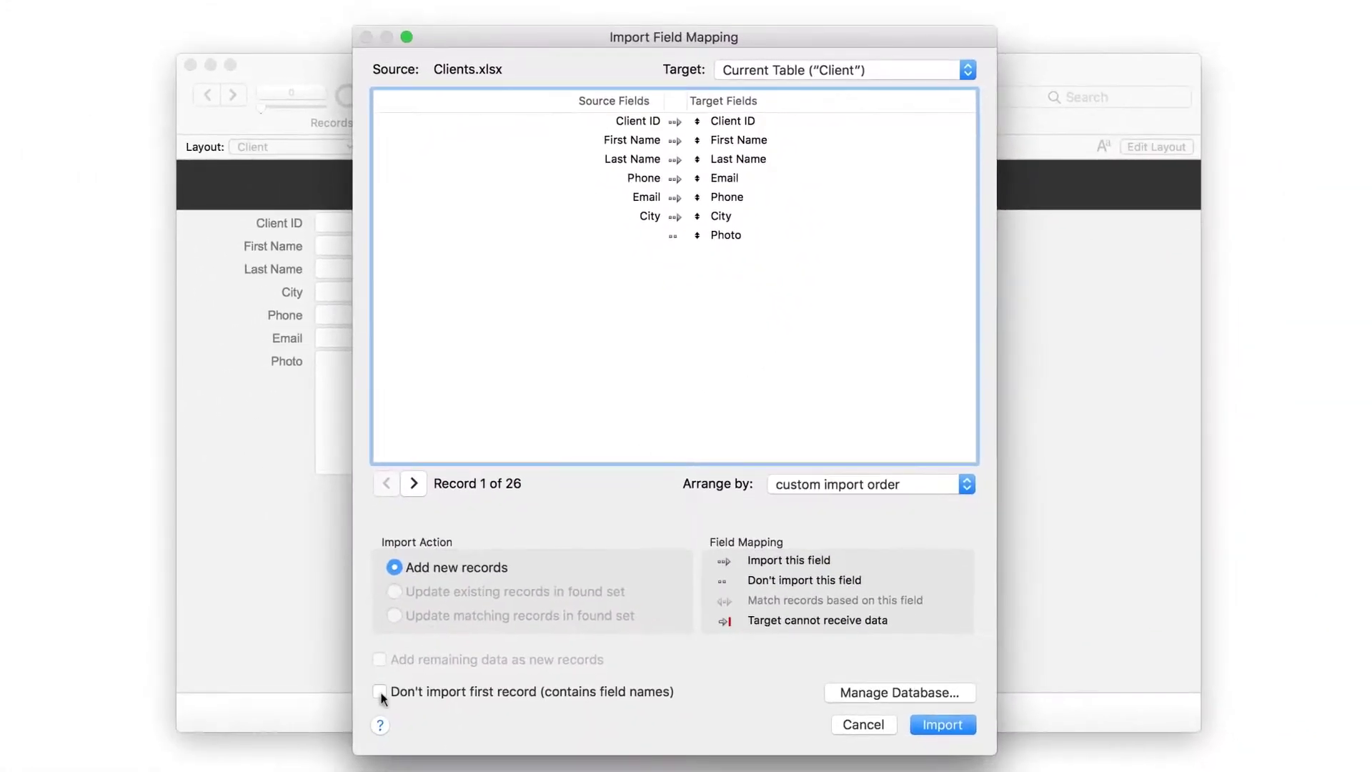
# Skip the header row and arrange target fields by matching names so Phone and Email align
pyautogui.click(380, 692)
pyautogui.click(965, 486)
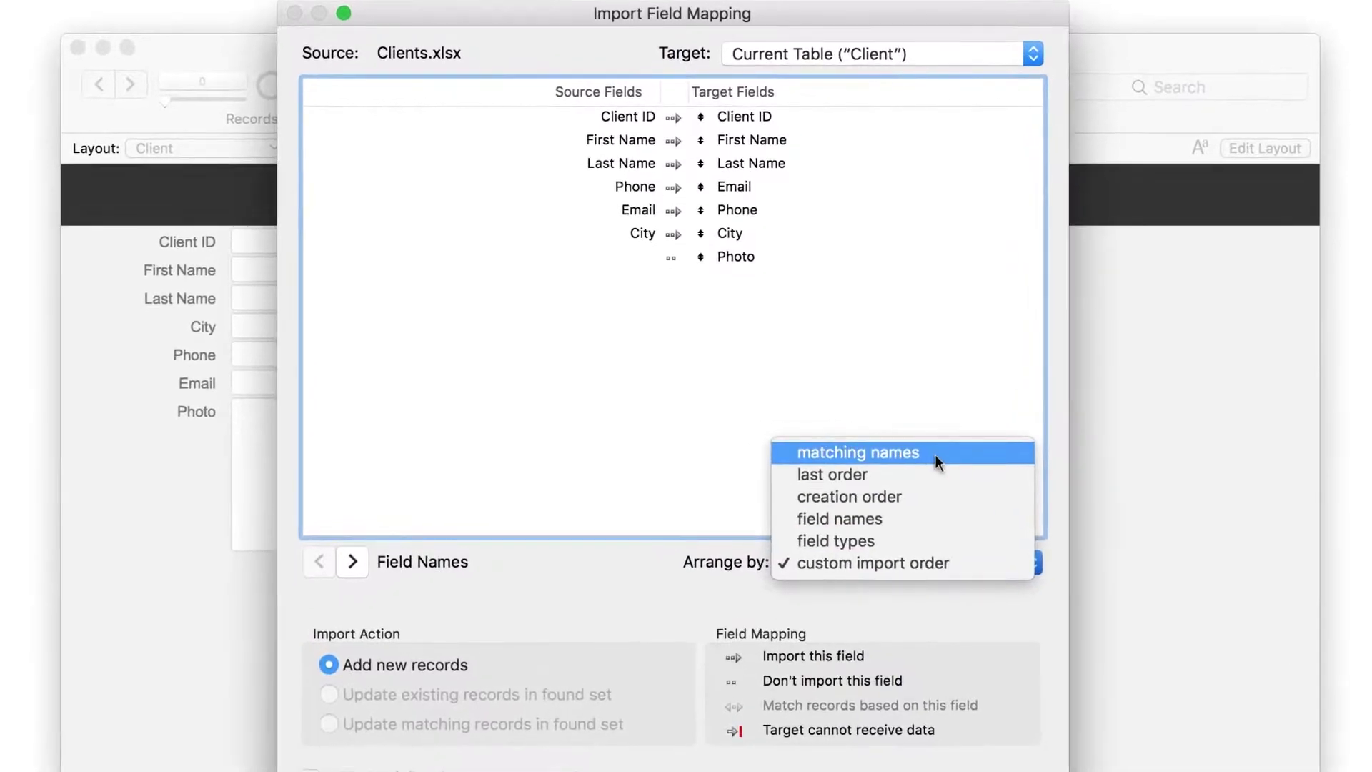
pyautogui.click(935, 455)
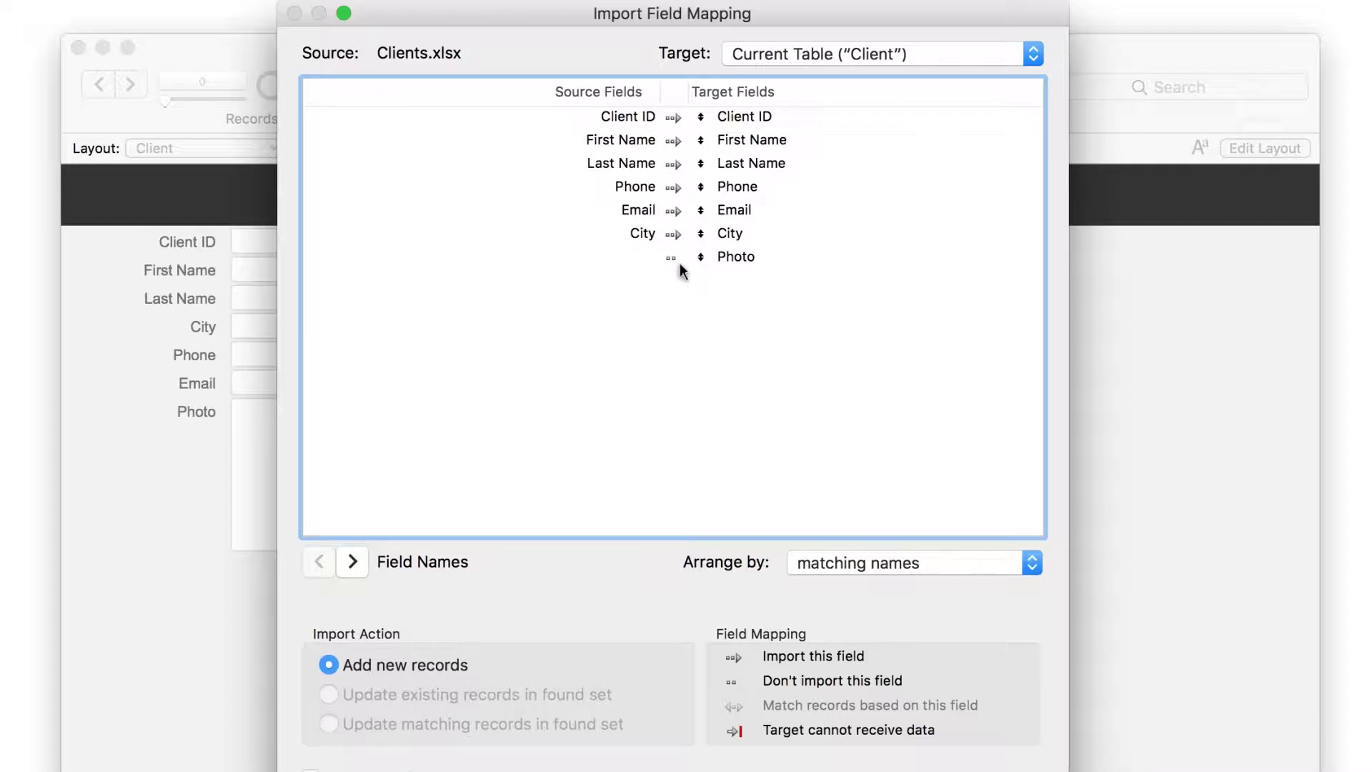
# Preview client records 1–3 against the mapping, then proceed to Import Options
pyautogui.click(353, 563)
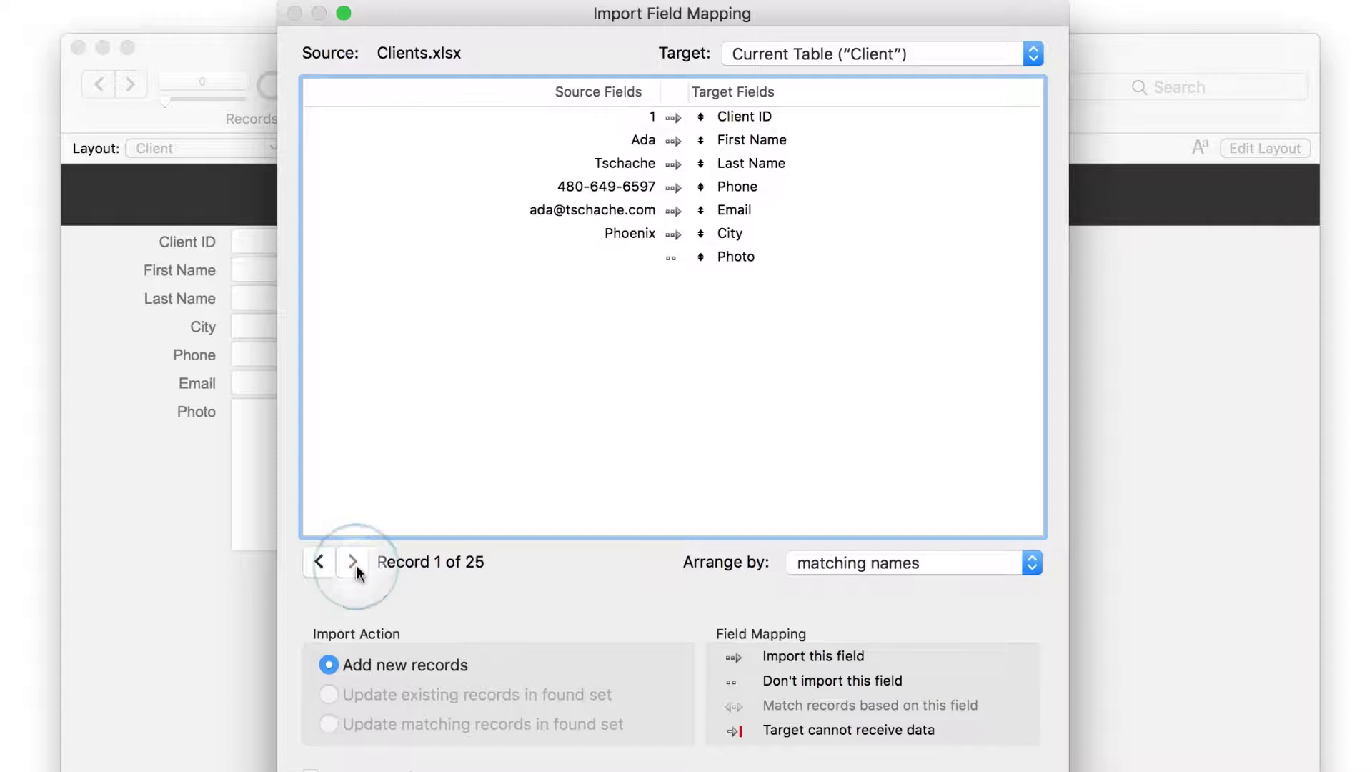
pyautogui.click(356, 564)
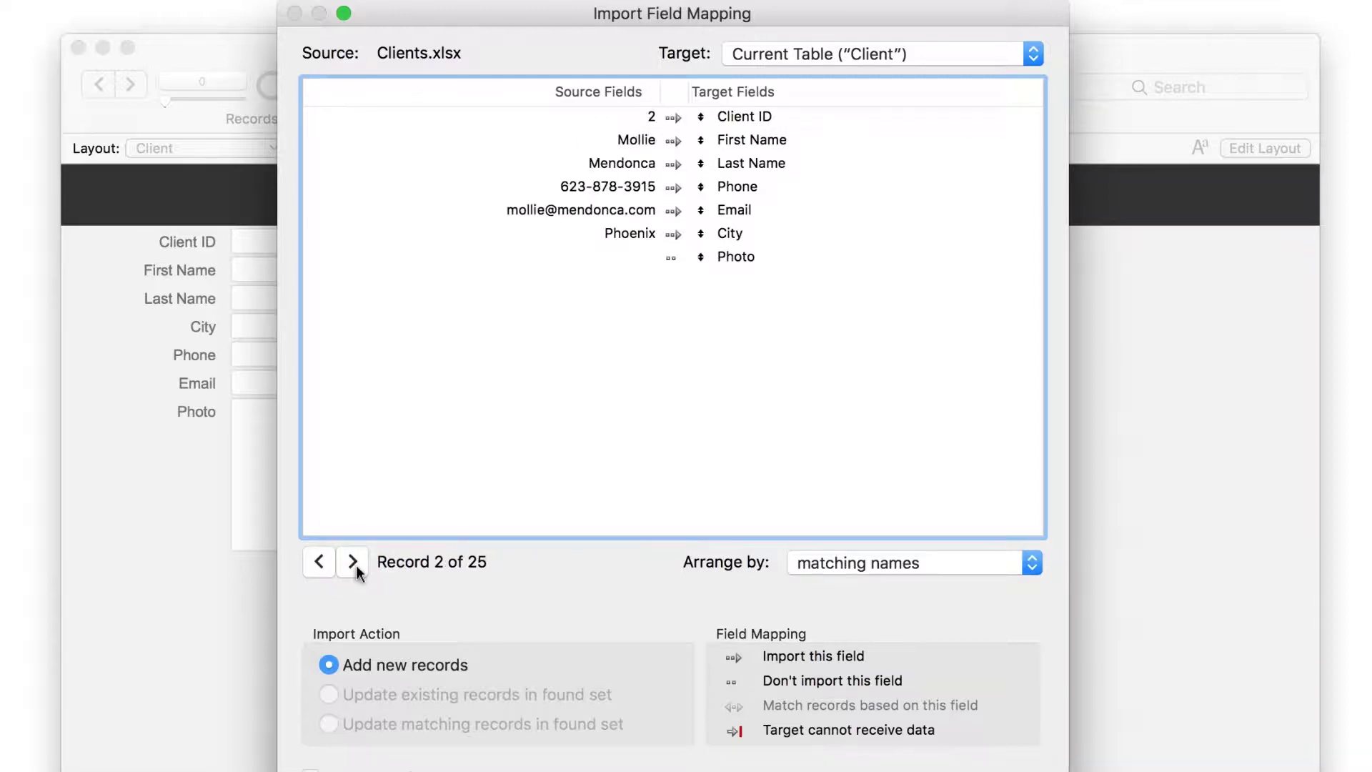
pyautogui.click(356, 564)
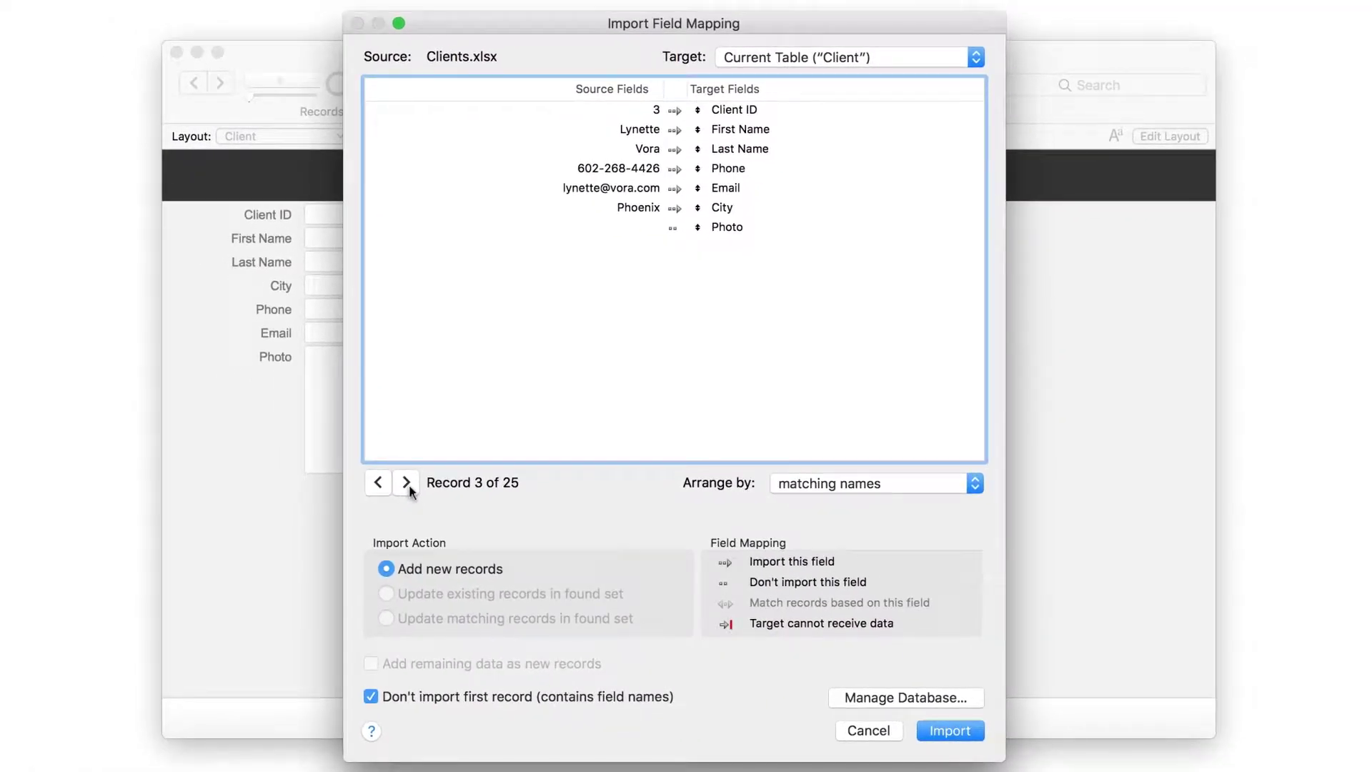
pyautogui.click(952, 731)
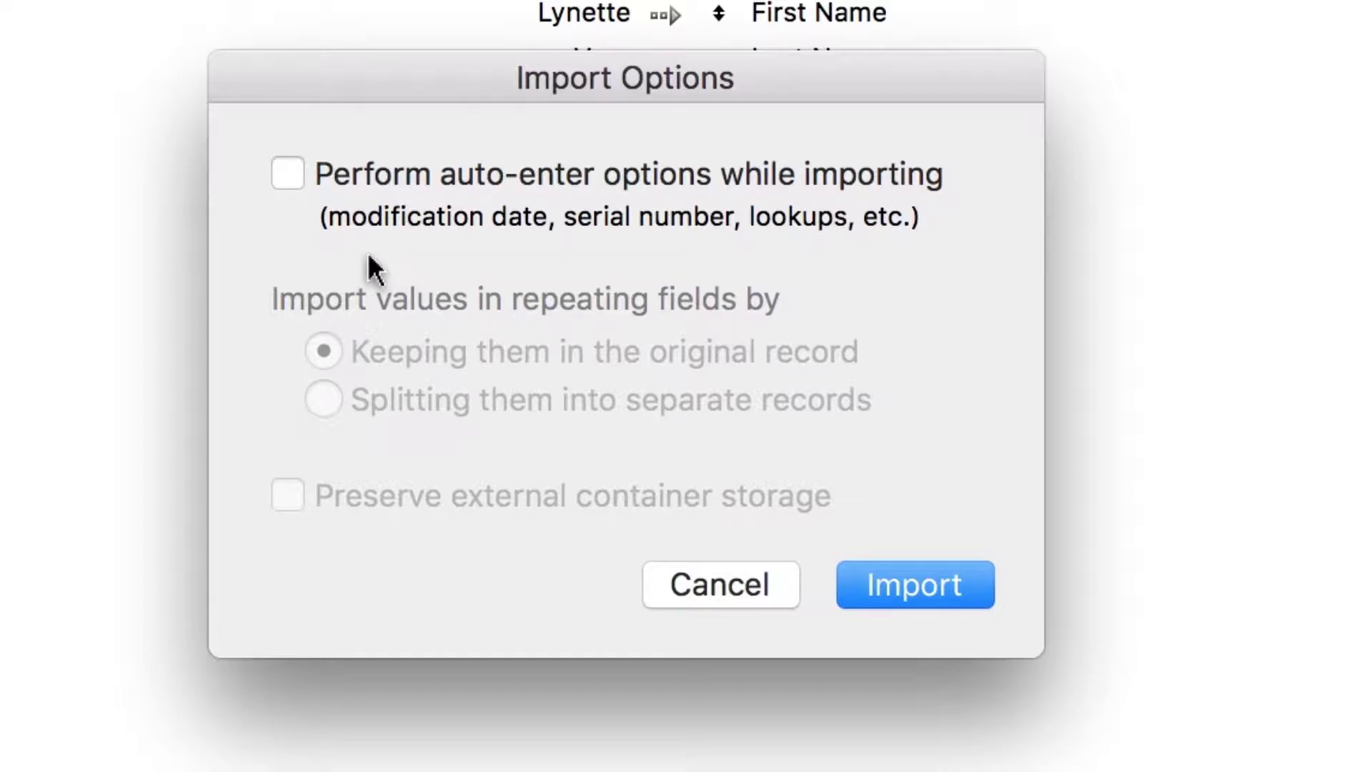
# Import the 25 client records, browse the first few, and switch to the Visit layout
pyautogui.click(939, 593)
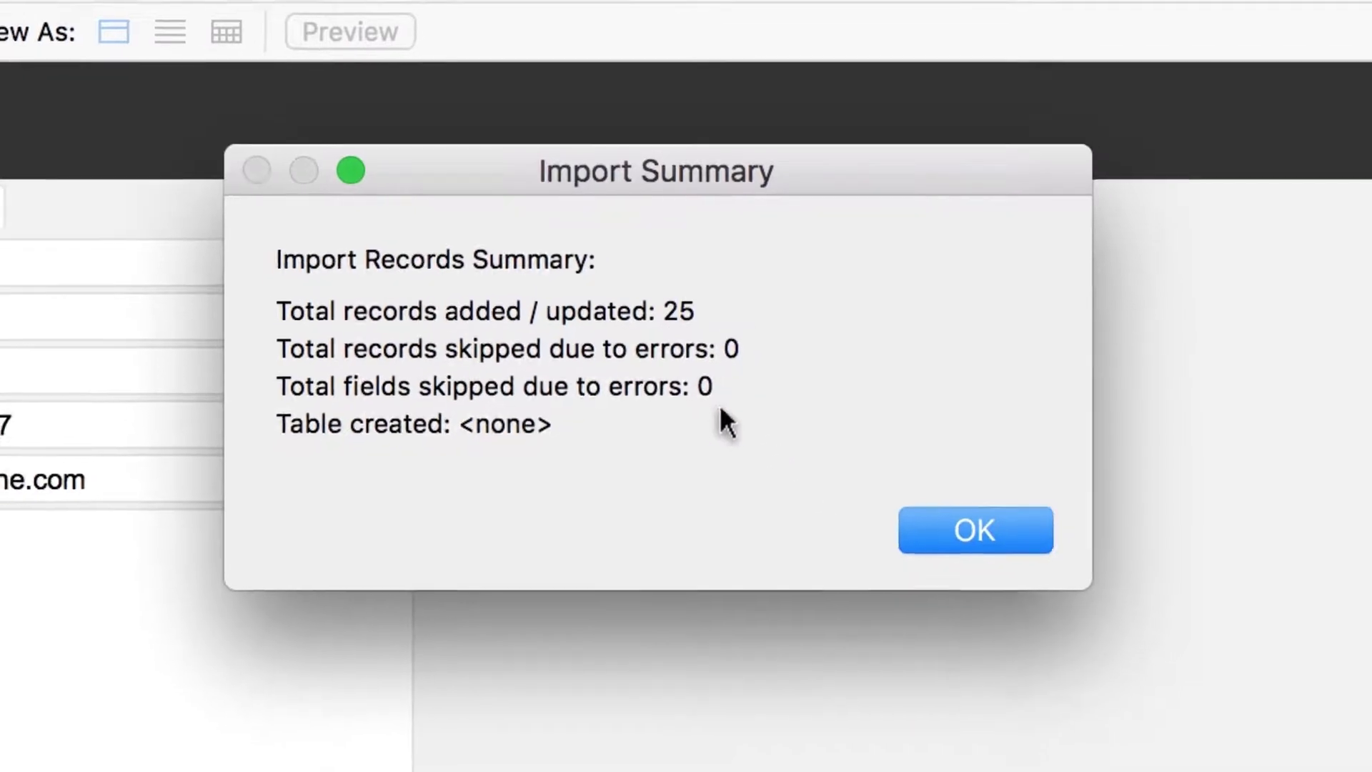
pyautogui.click(983, 547)
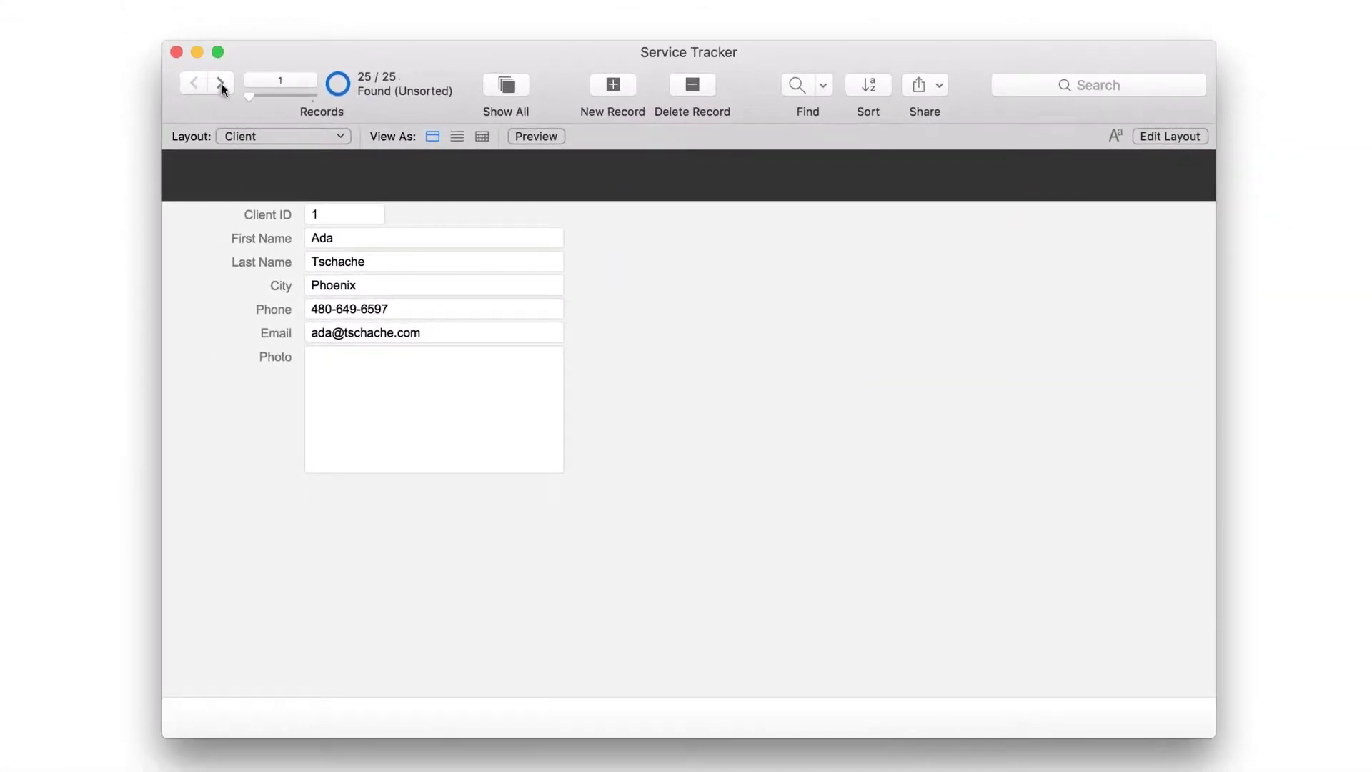
pyautogui.click(221, 83)
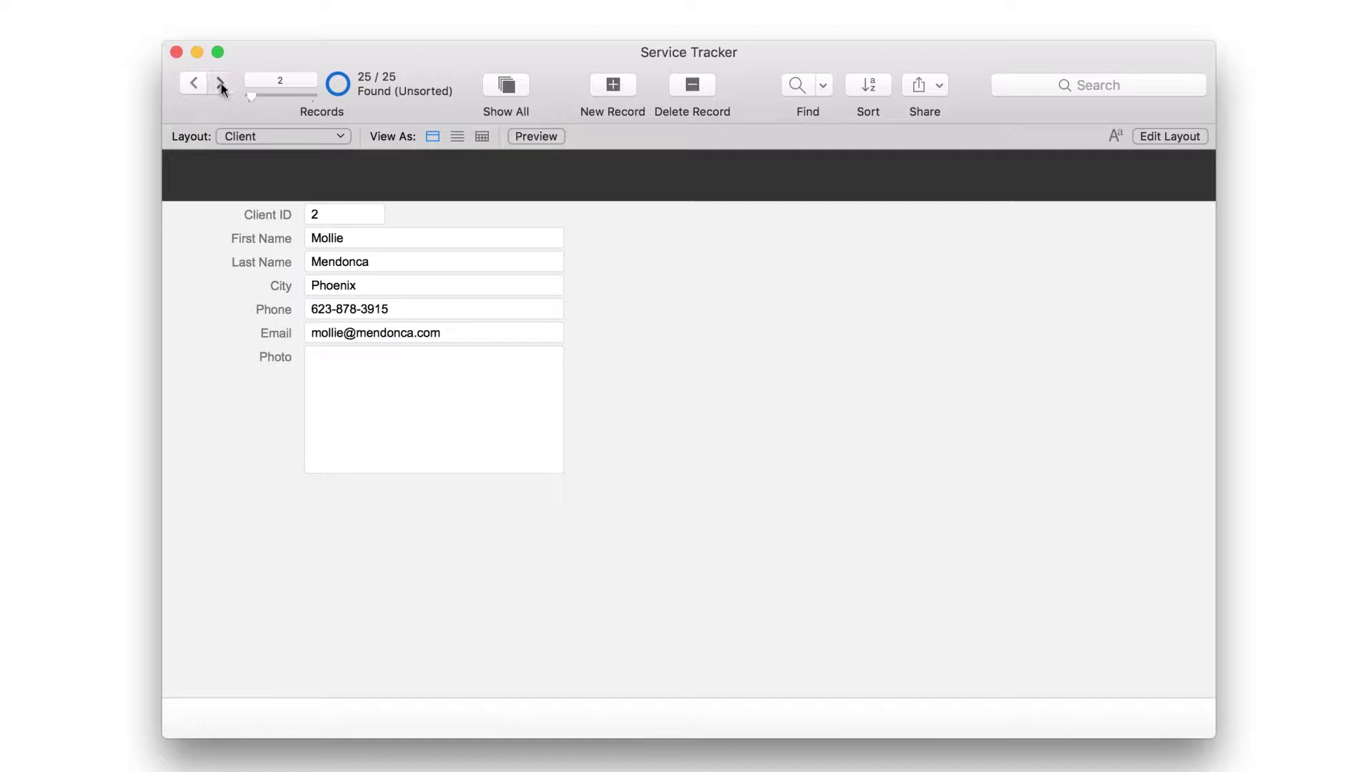
pyautogui.click(221, 85)
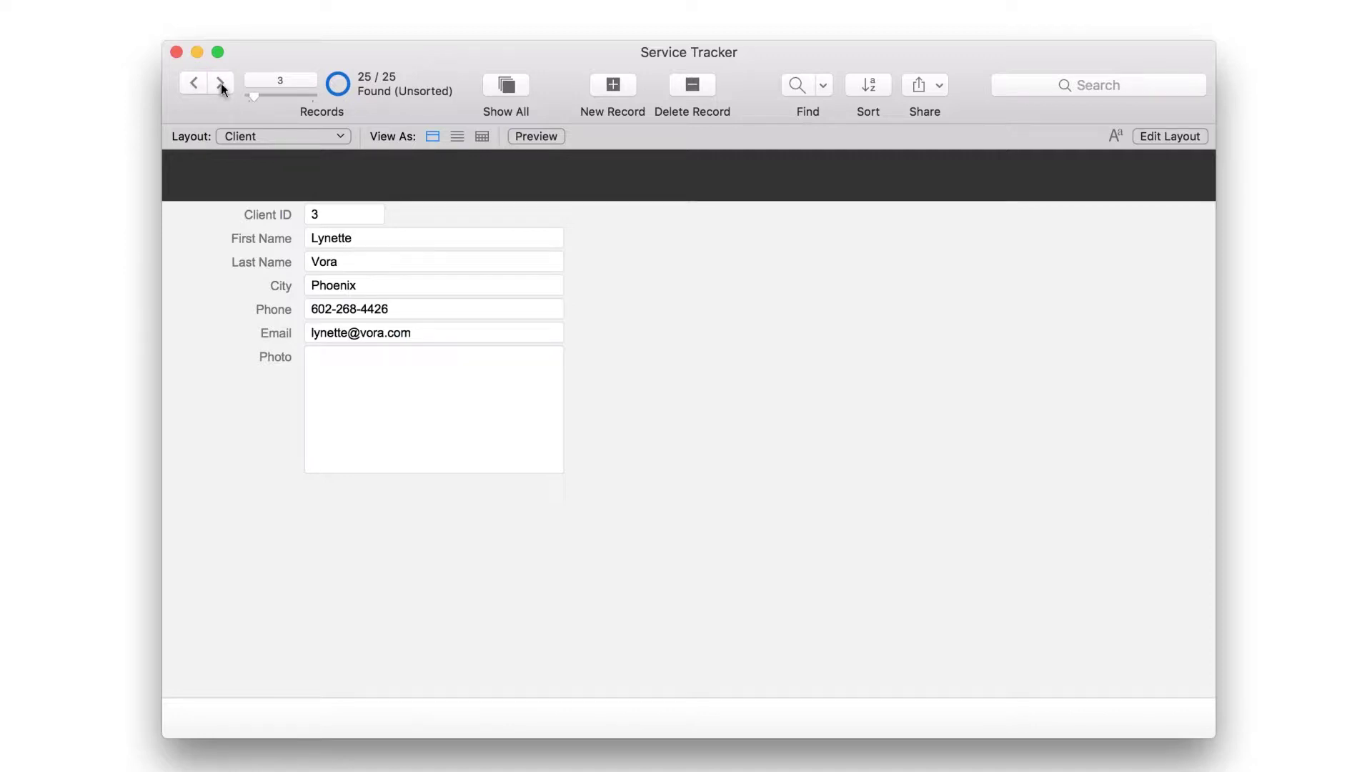
pyautogui.click(316, 136)
pyautogui.click(321, 154)
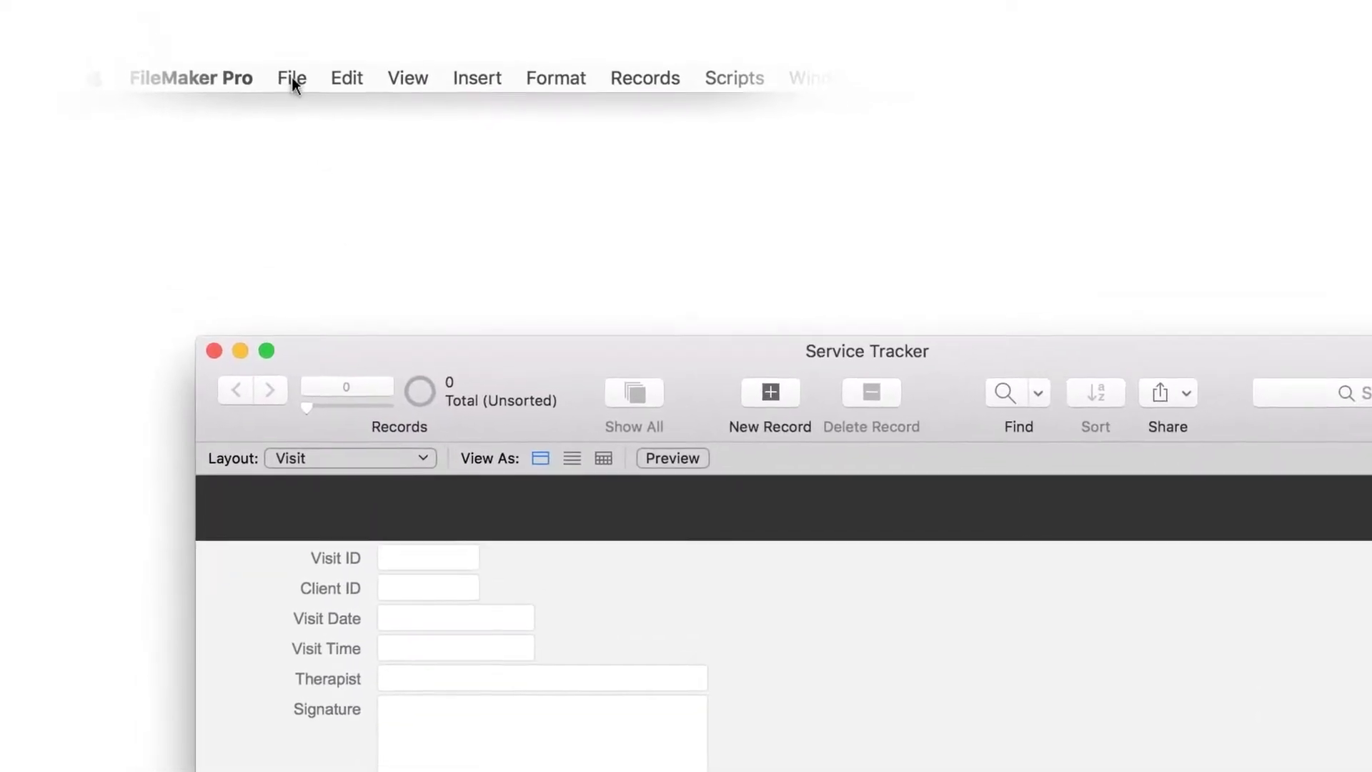
# Choose Visits.xlsx as the file to import into the Visit table
pyautogui.click(276, 16)
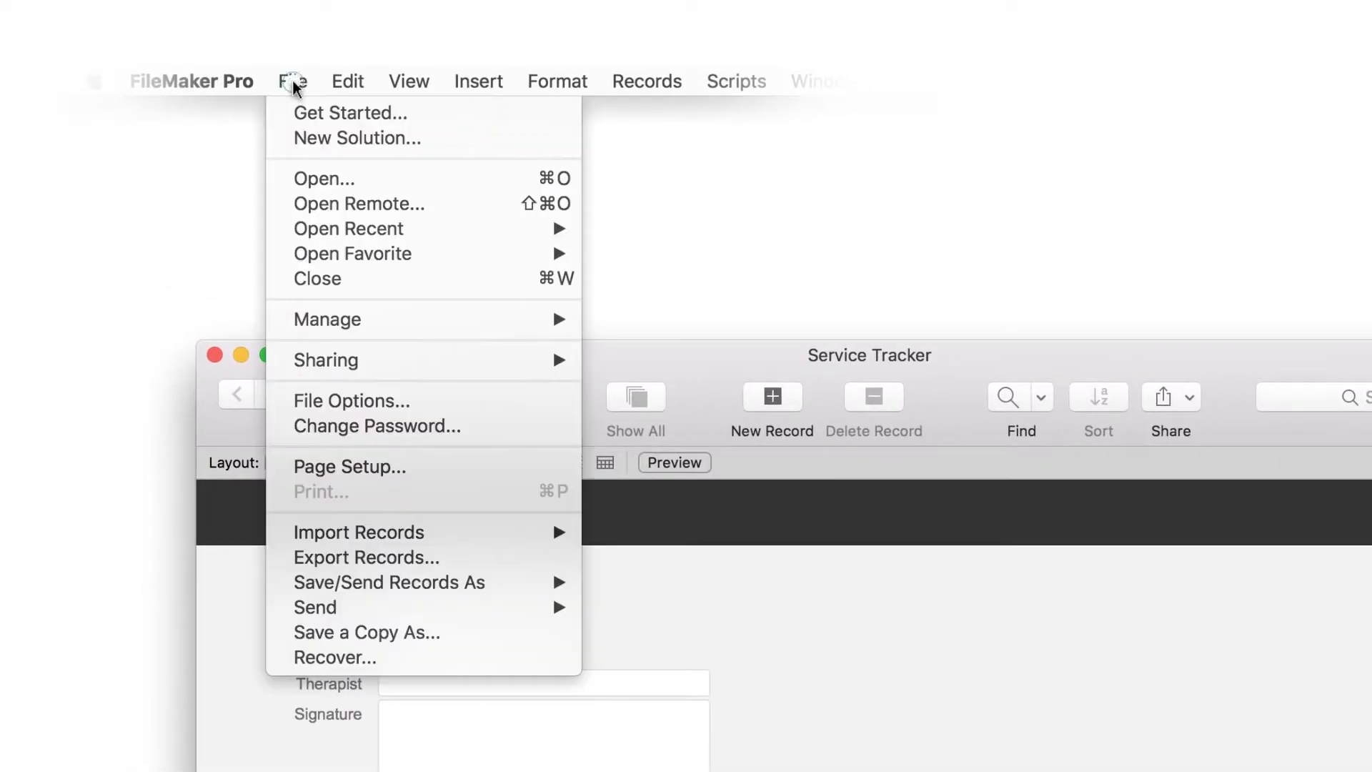
pyautogui.moveTo(543, 541)
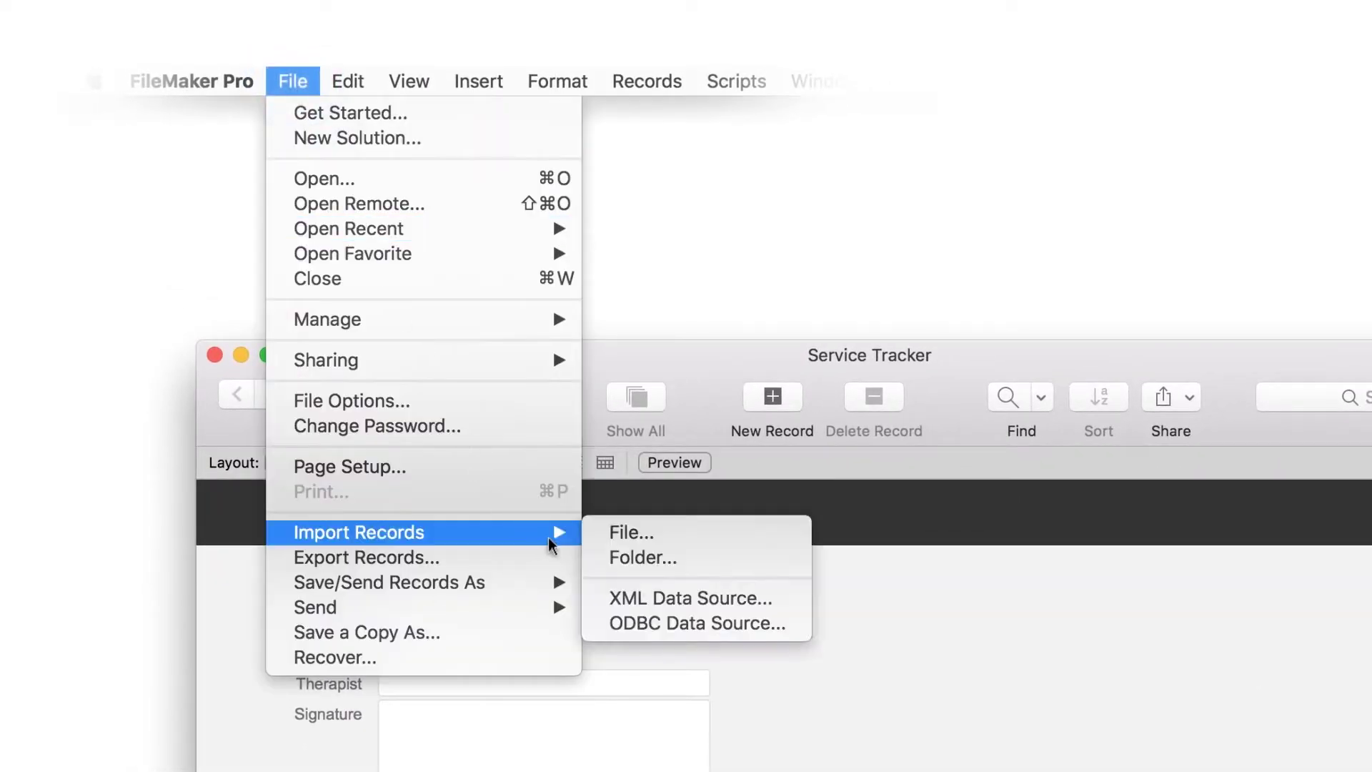
pyautogui.click(627, 535)
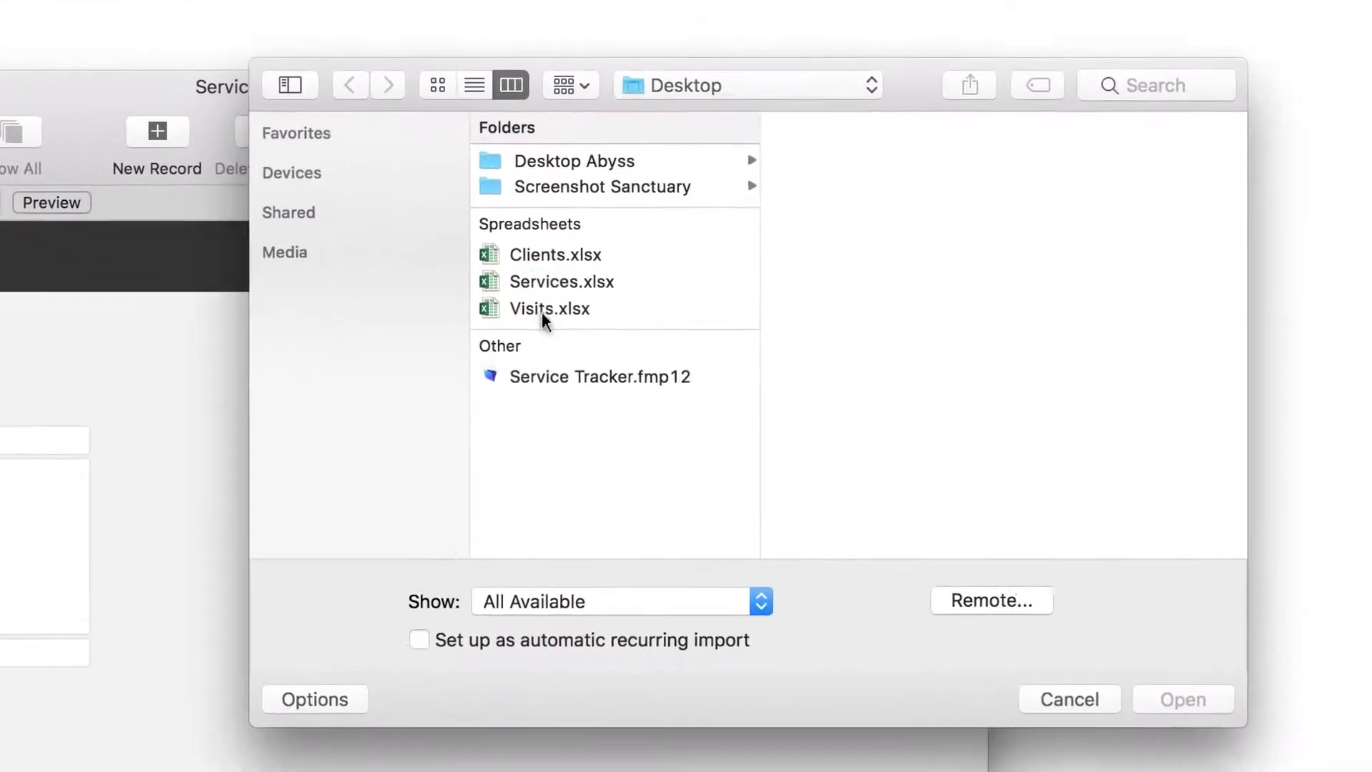
pyautogui.click(514, 300)
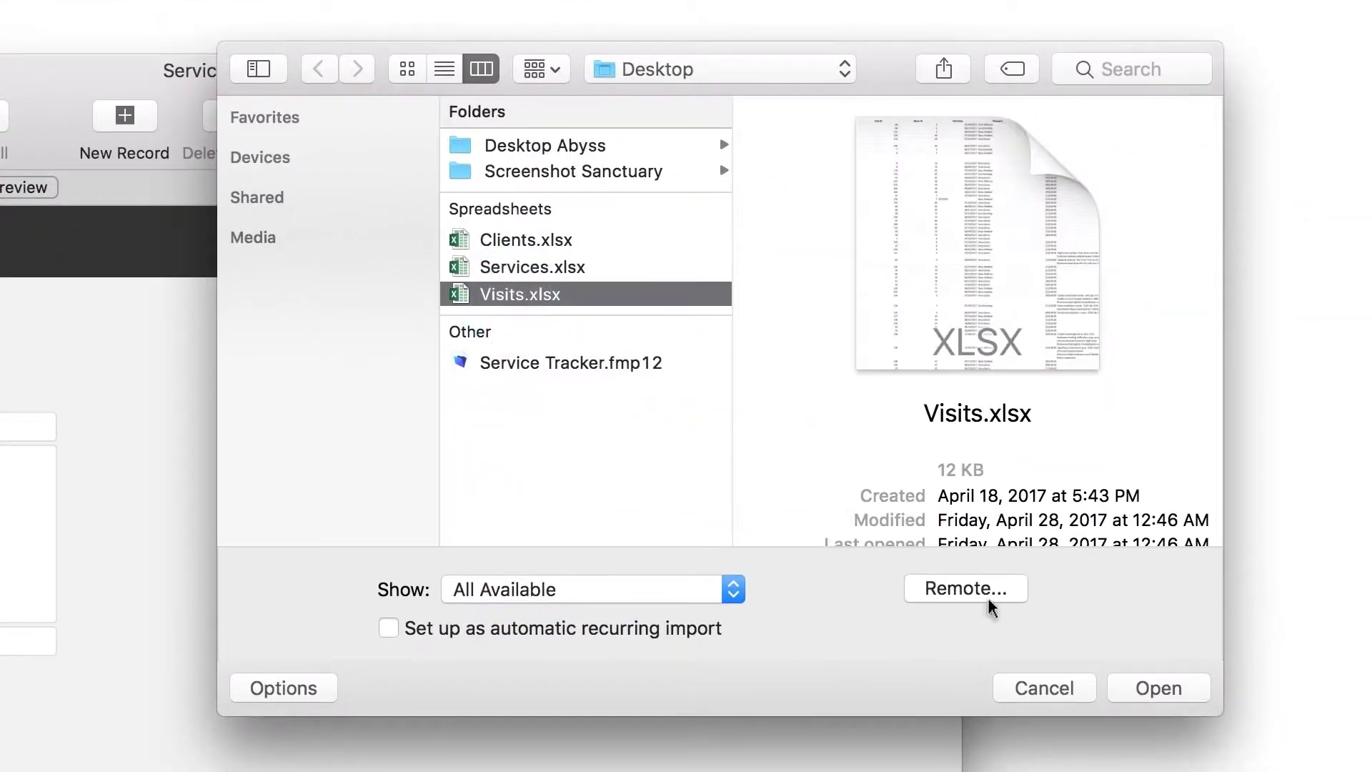
pyautogui.click(1135, 688)
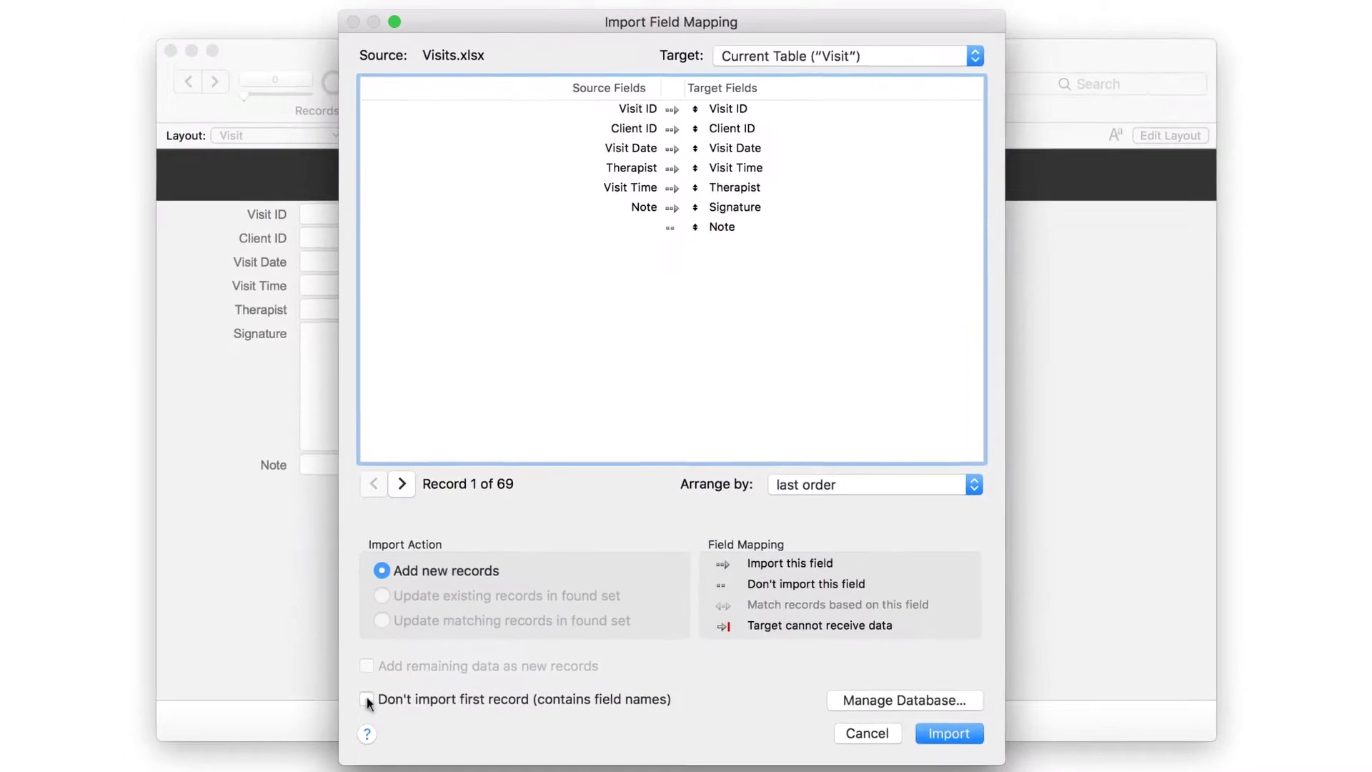
# Skip the header row, arrange fields by matching names, and preview visit records 1–3
pyautogui.click(371, 696)
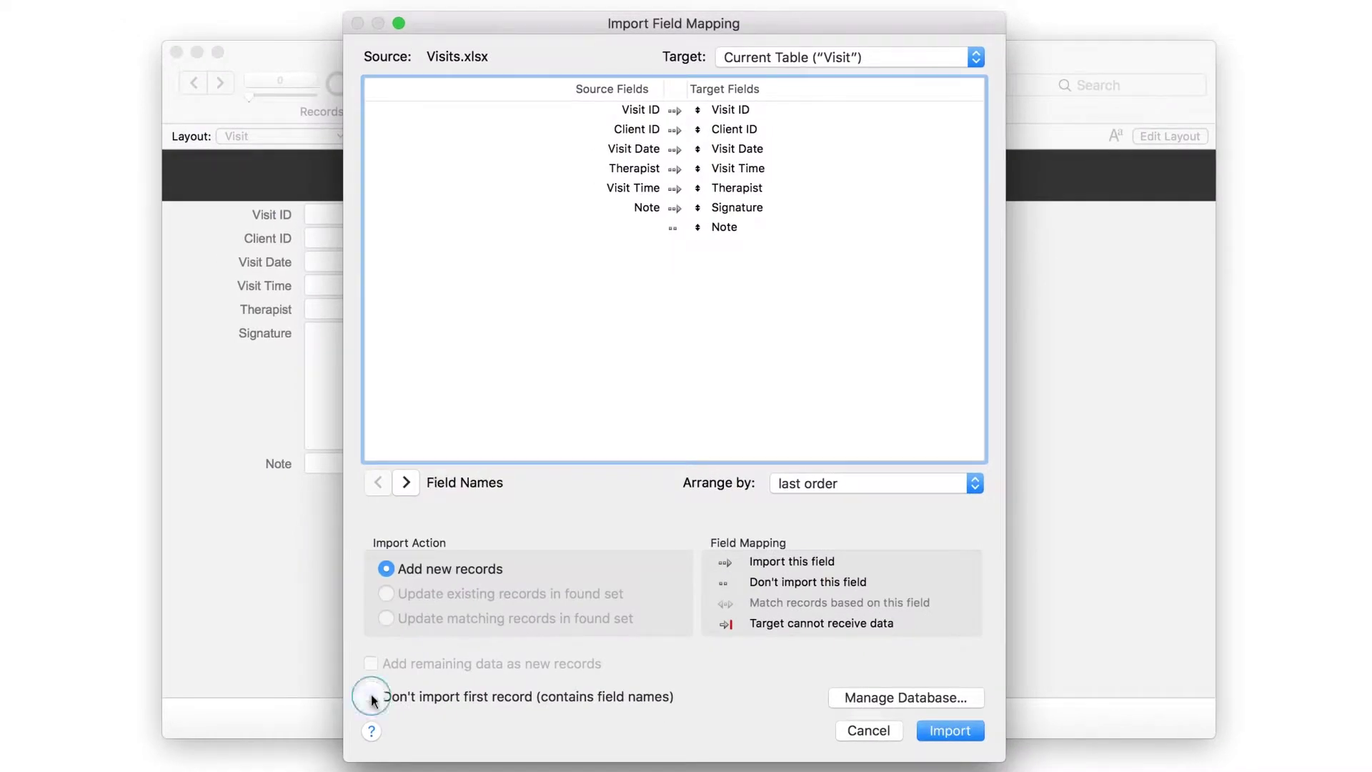
pyautogui.click(950, 486)
pyautogui.click(963, 468)
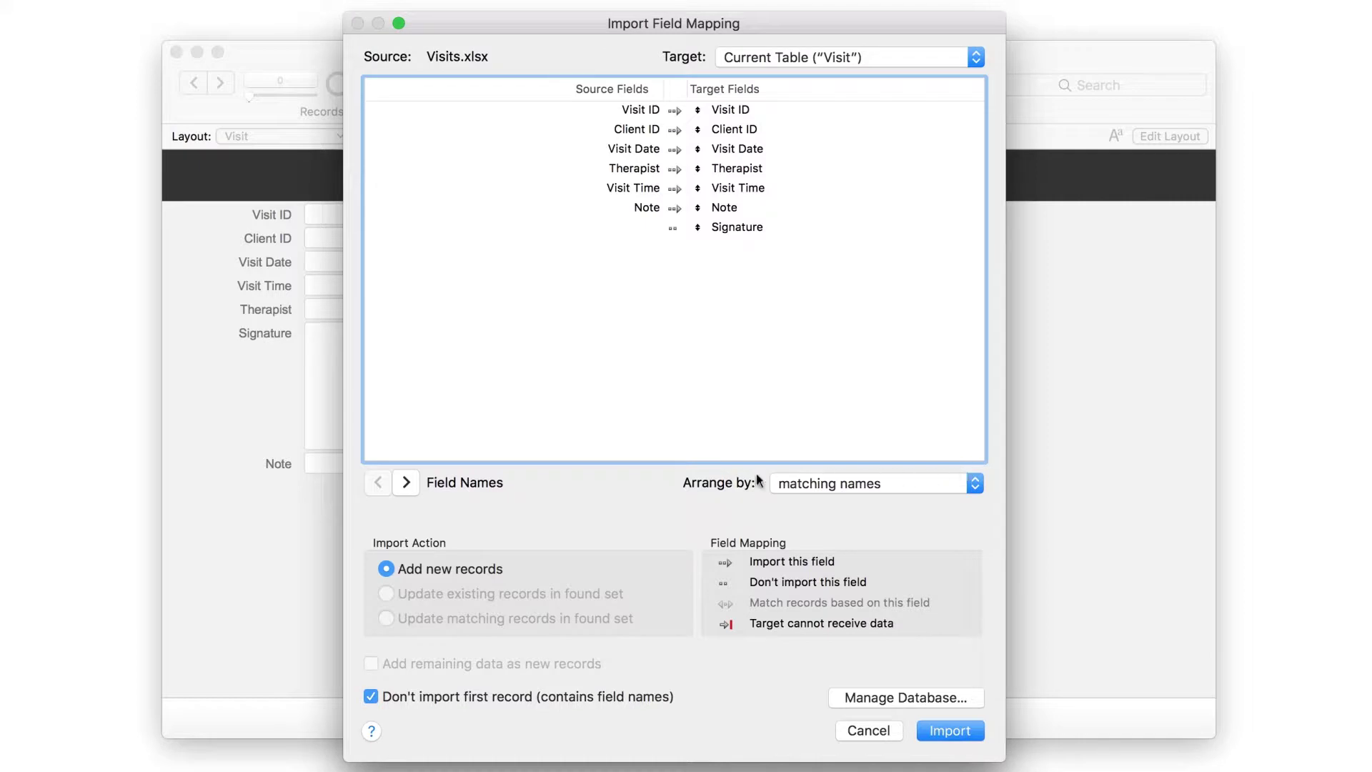
pyautogui.click(406, 484)
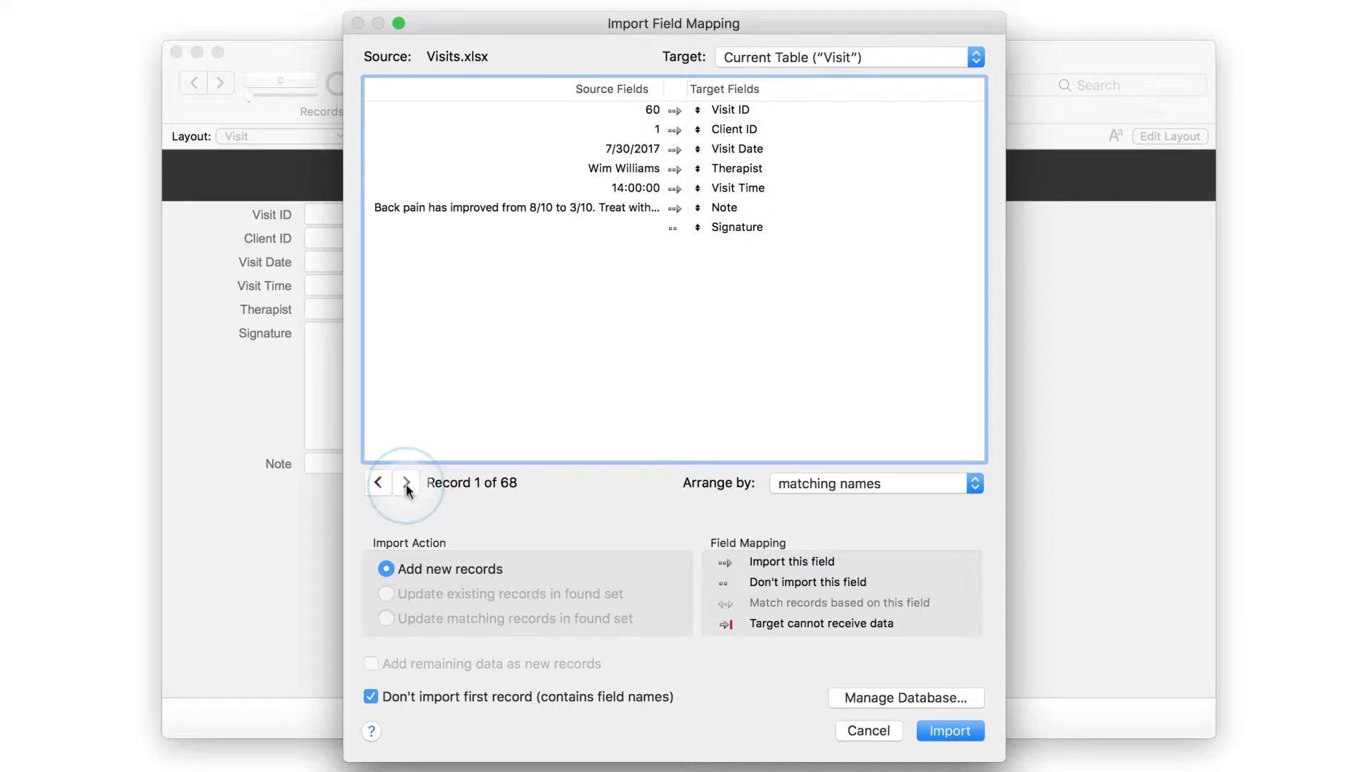
pyautogui.click(406, 484)
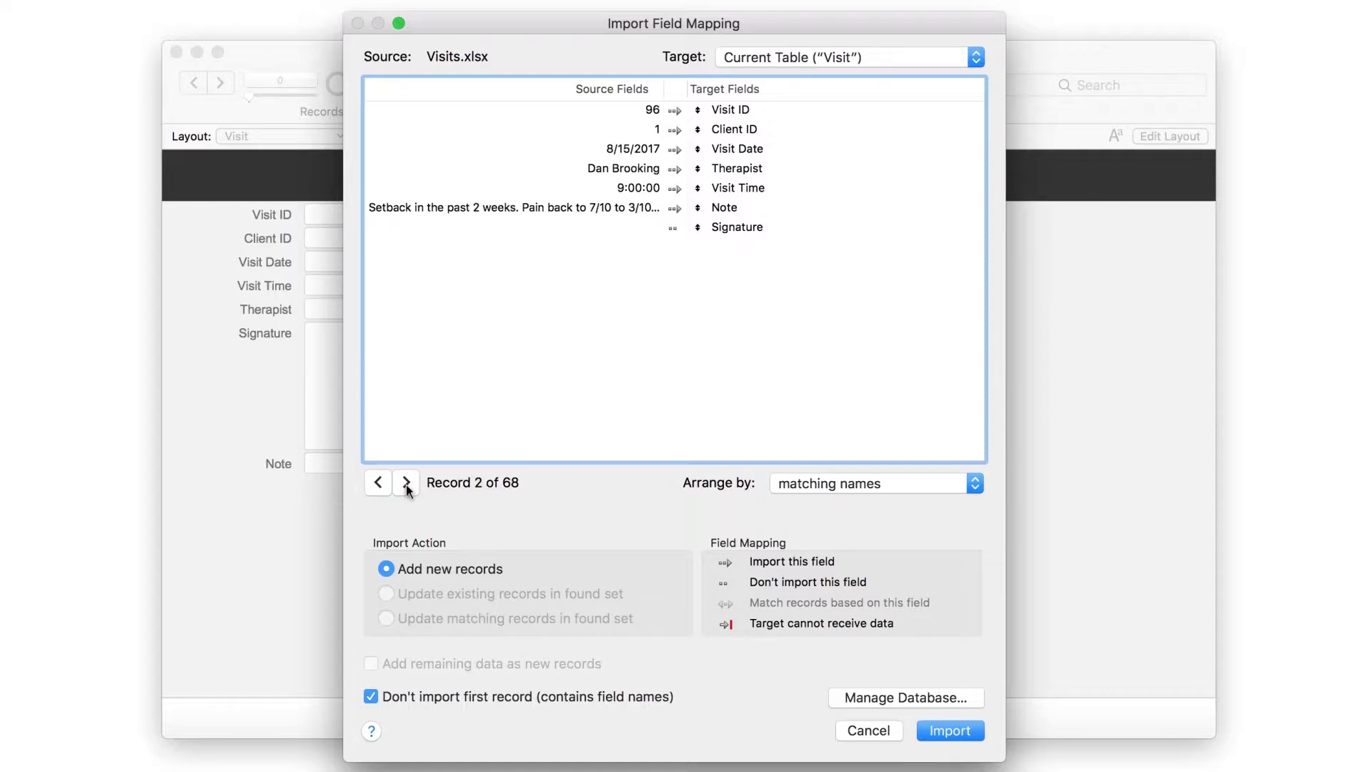
pyautogui.click(406, 483)
# Import the 68 visit records and dismiss the error-free import summary
pyautogui.click(953, 731)
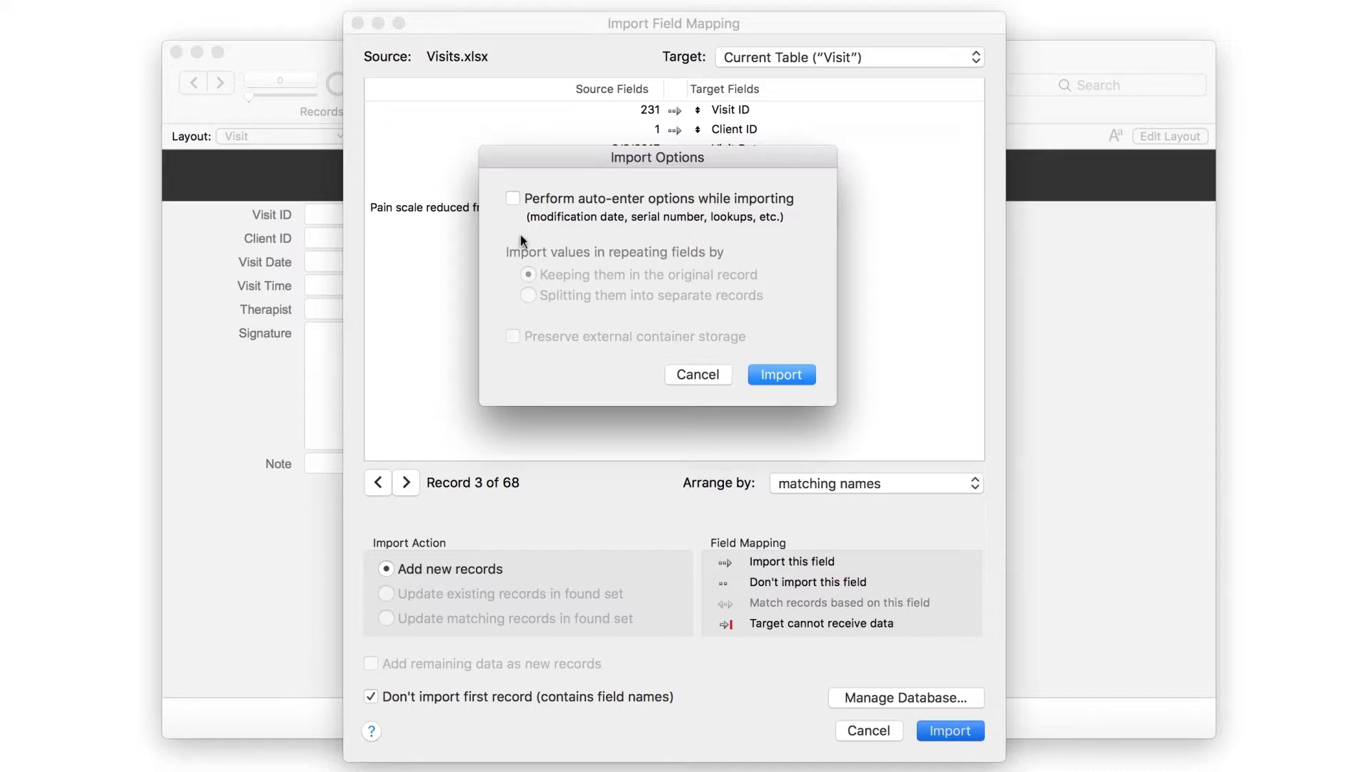
pyautogui.click(788, 374)
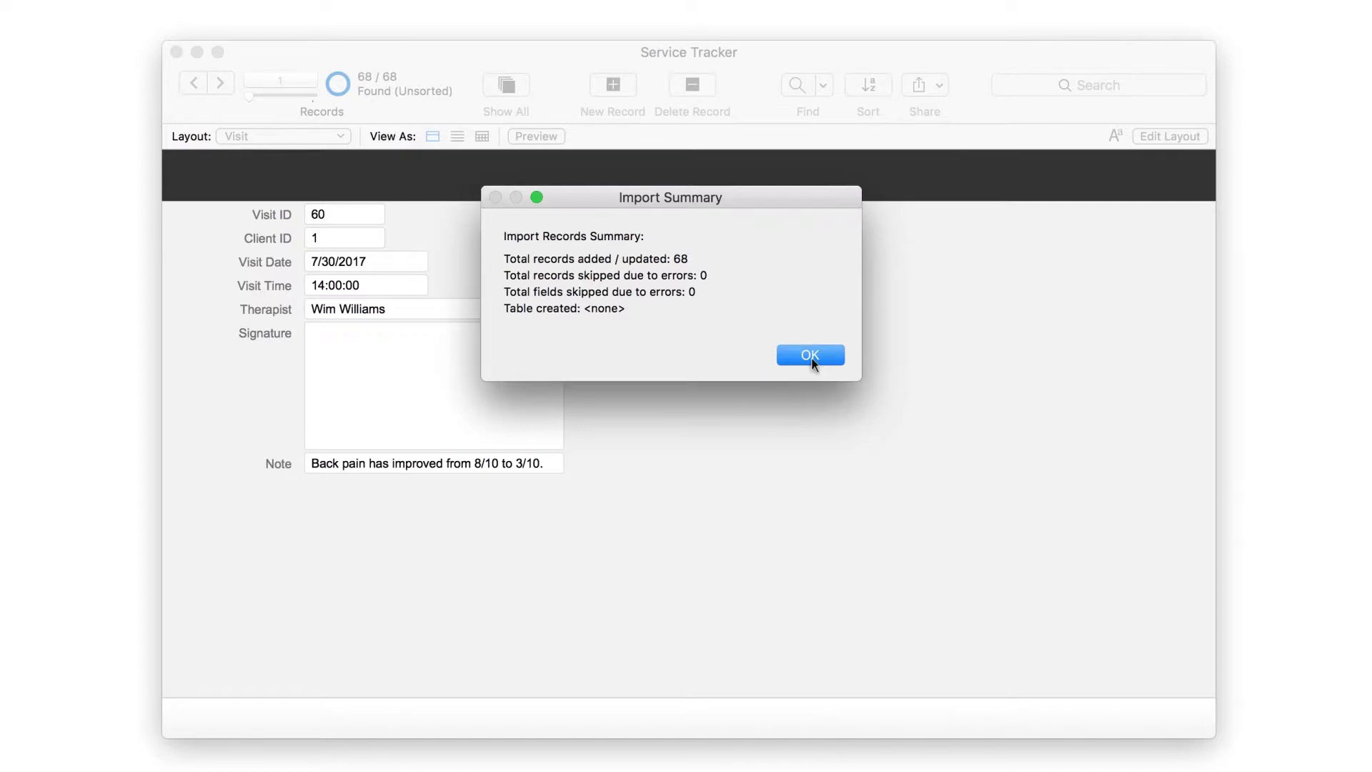
pyautogui.click(811, 356)
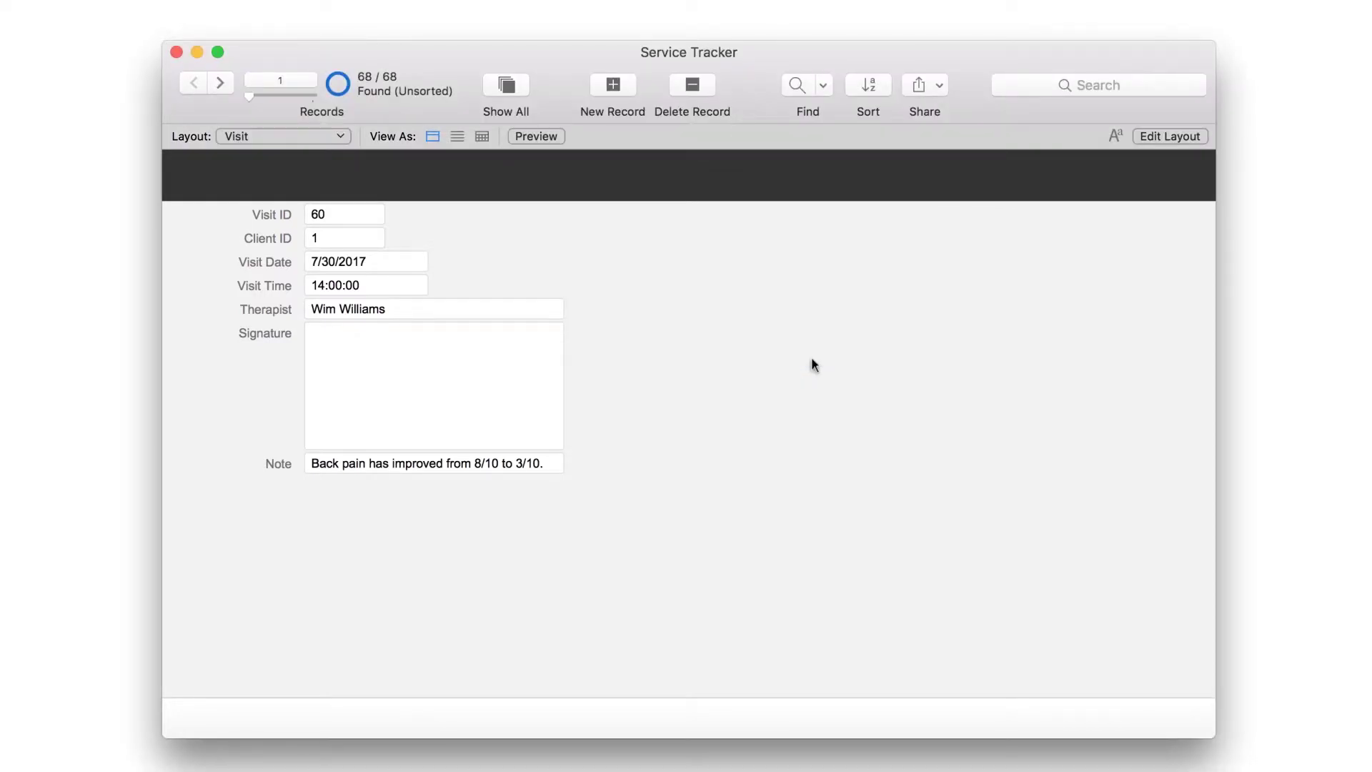
pyautogui.click(333, 136)
# Switch to the Service layout and choose Services.xlsx as the import file
pyautogui.click(337, 155)
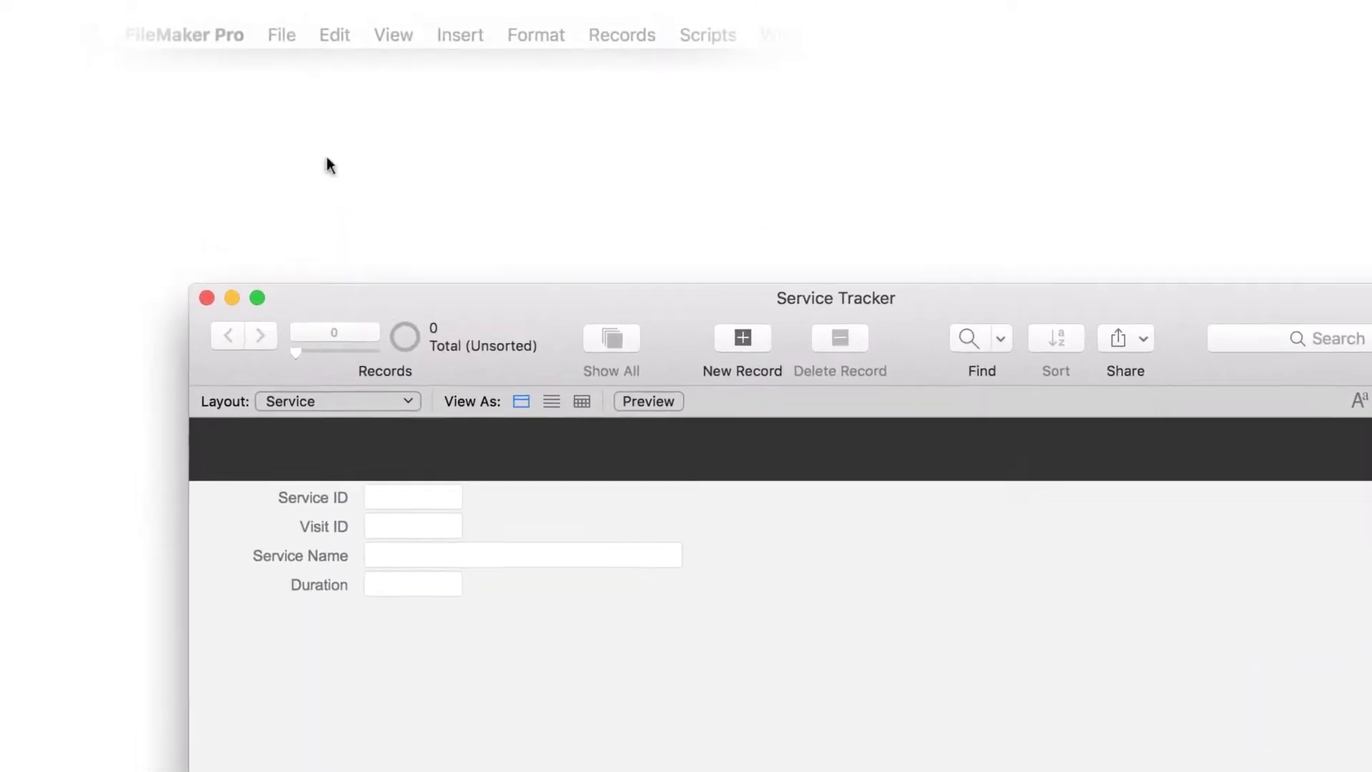
pyautogui.click(281, 35)
pyautogui.moveTo(525, 475)
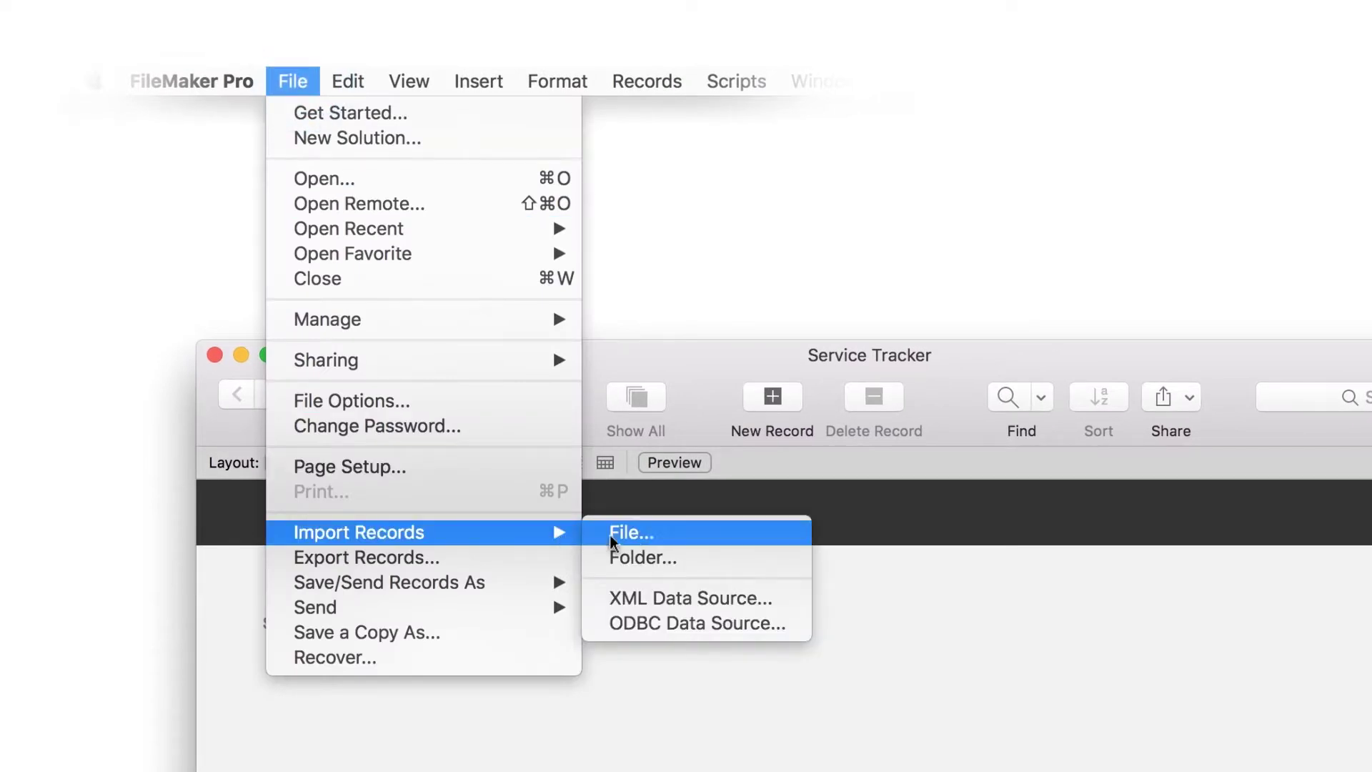
pyautogui.click(662, 538)
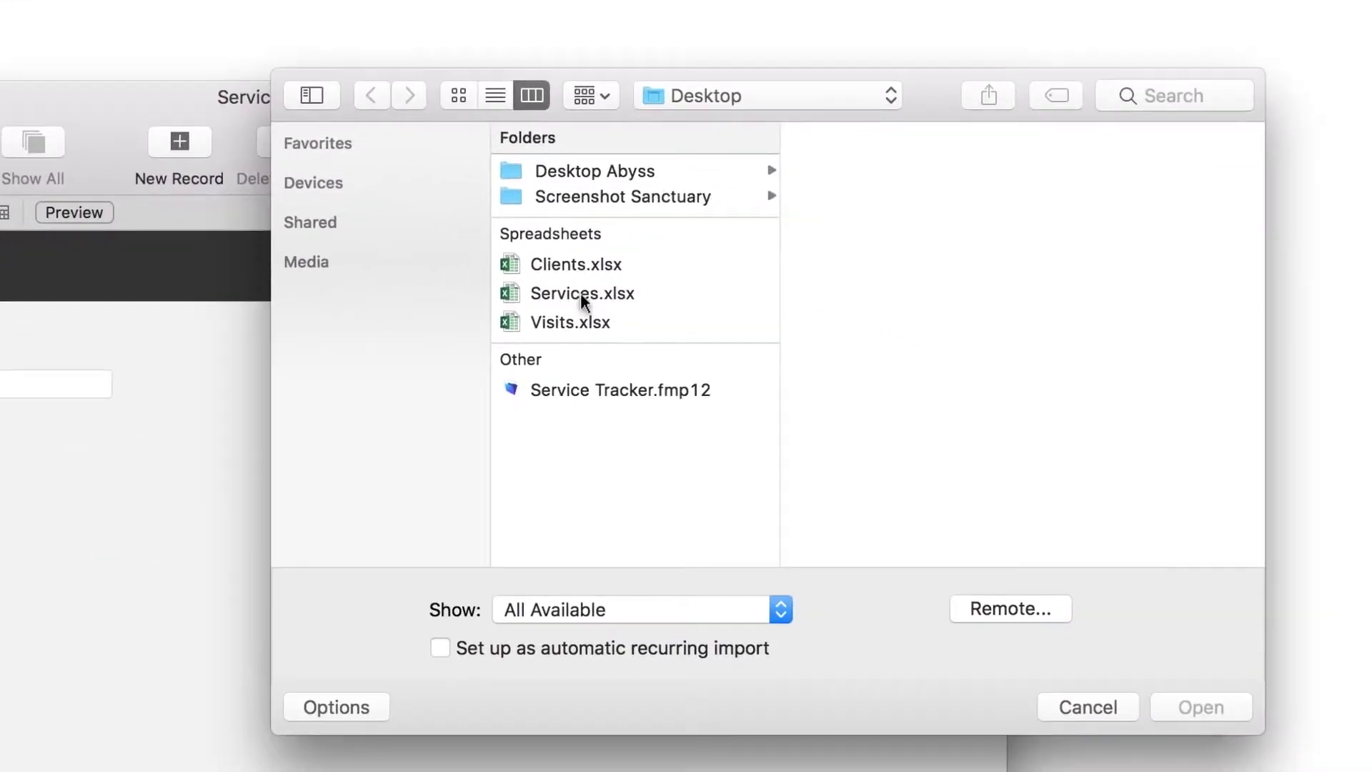
pyautogui.click(1145, 542)
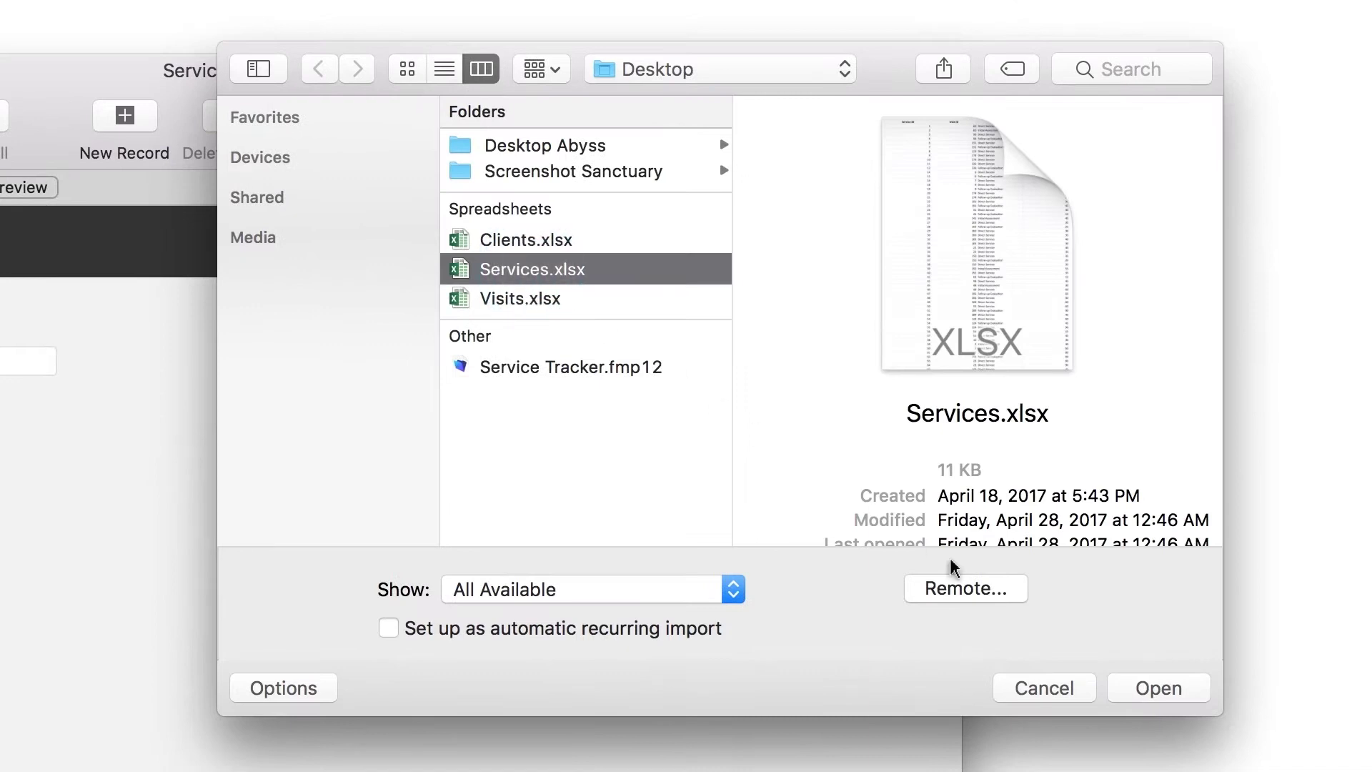
pyautogui.click(1136, 688)
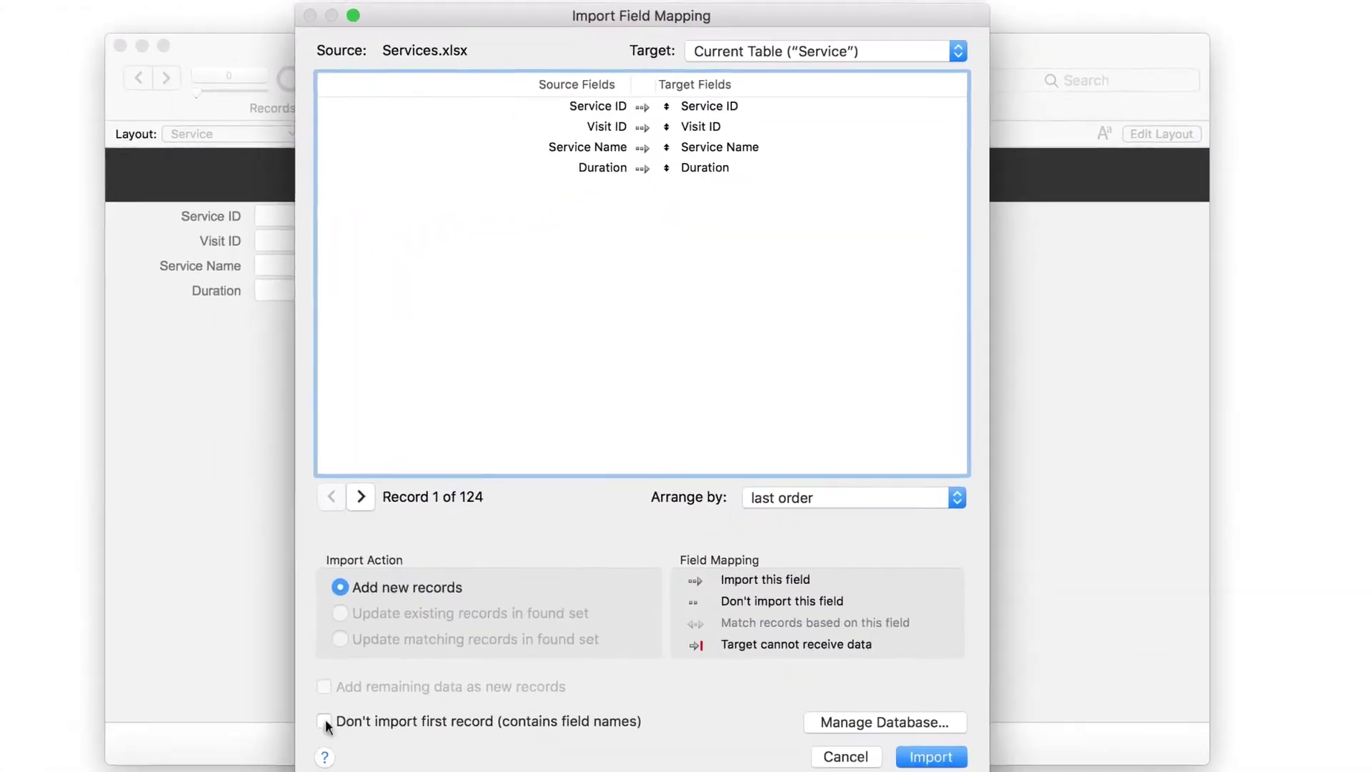
# Skip the header row, match fields by name, and import the 123 service records
pyautogui.click(325, 720)
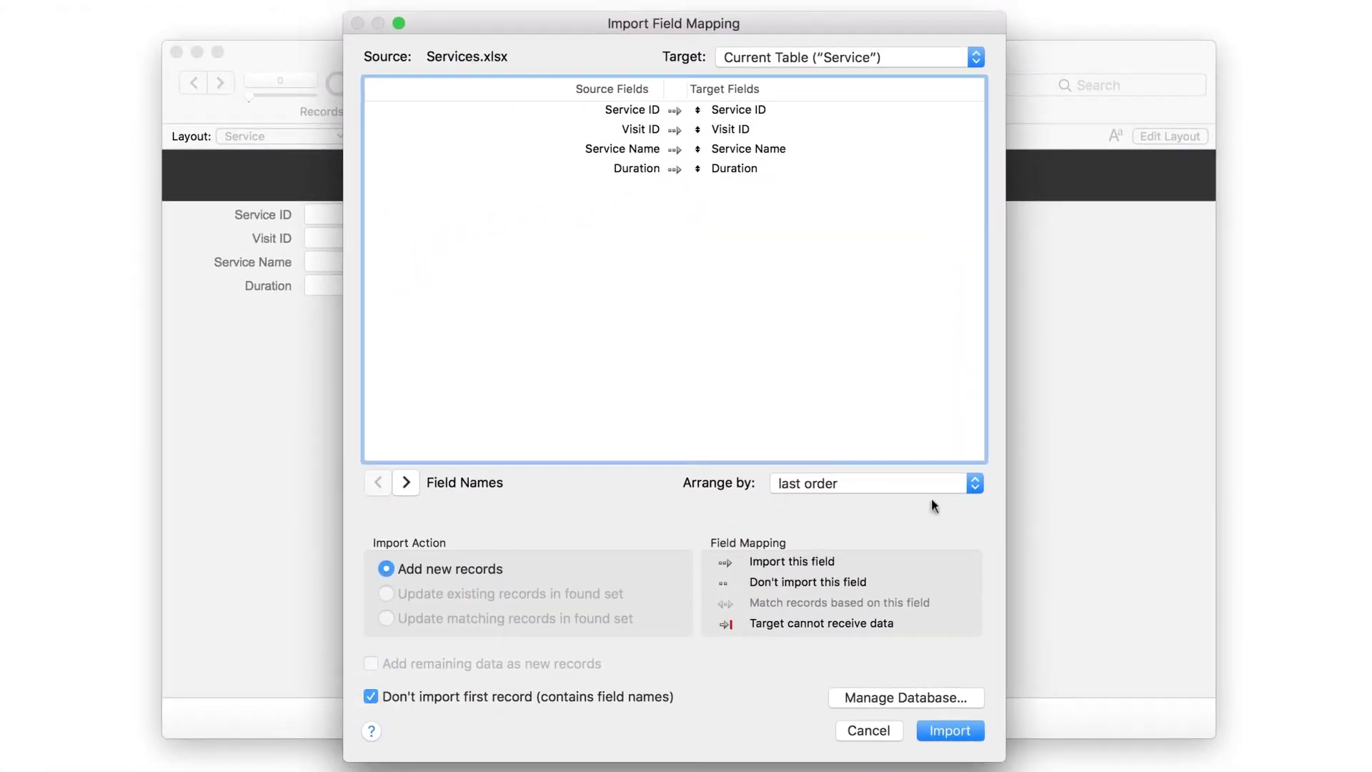
pyautogui.click(972, 484)
pyautogui.click(955, 465)
pyautogui.click(957, 729)
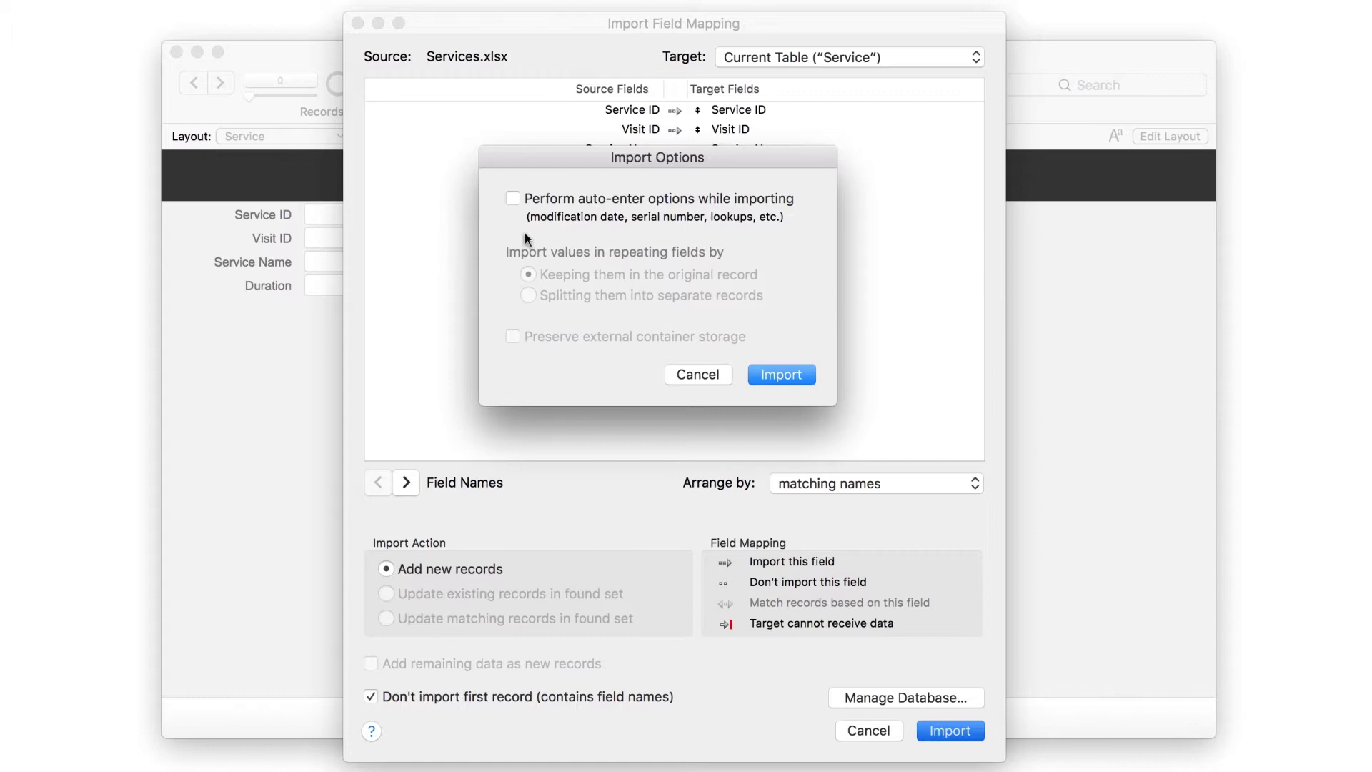
pyautogui.click(784, 376)
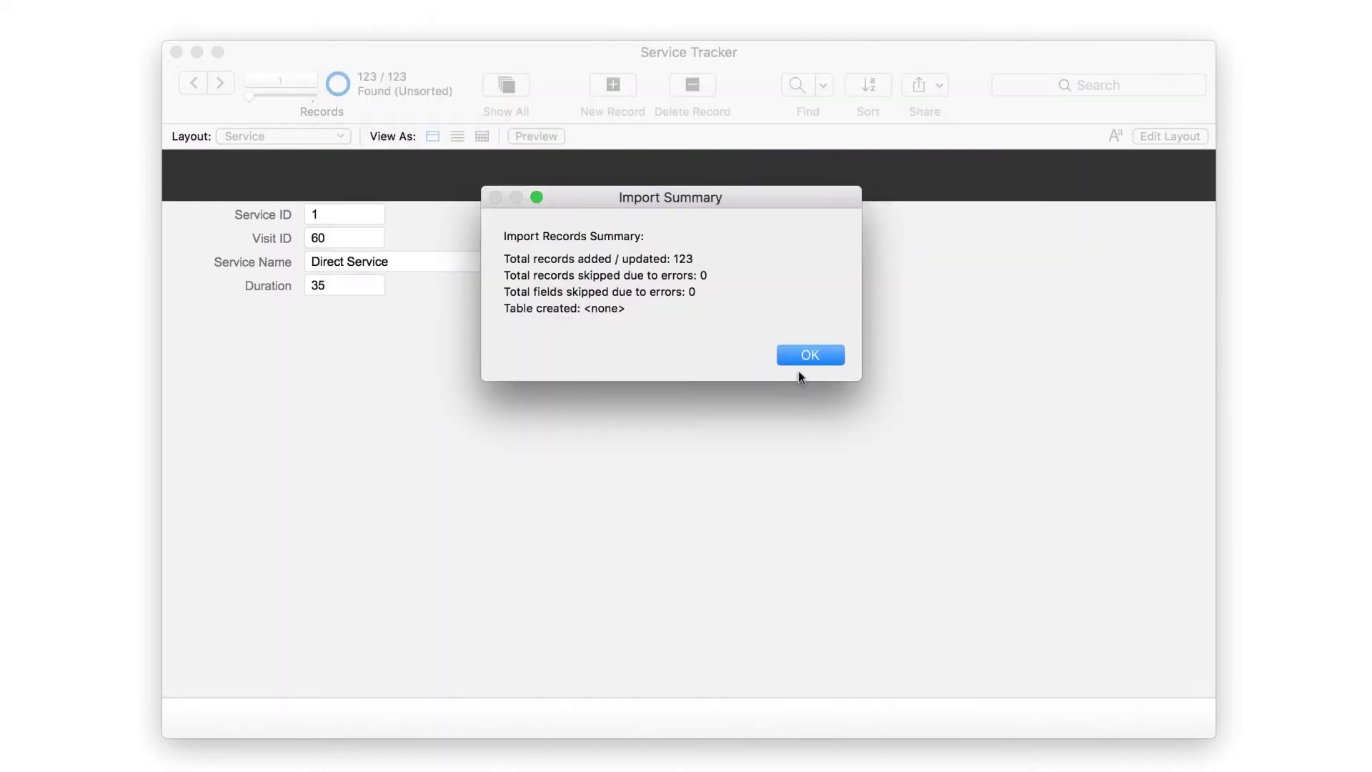
pyautogui.click(810, 355)
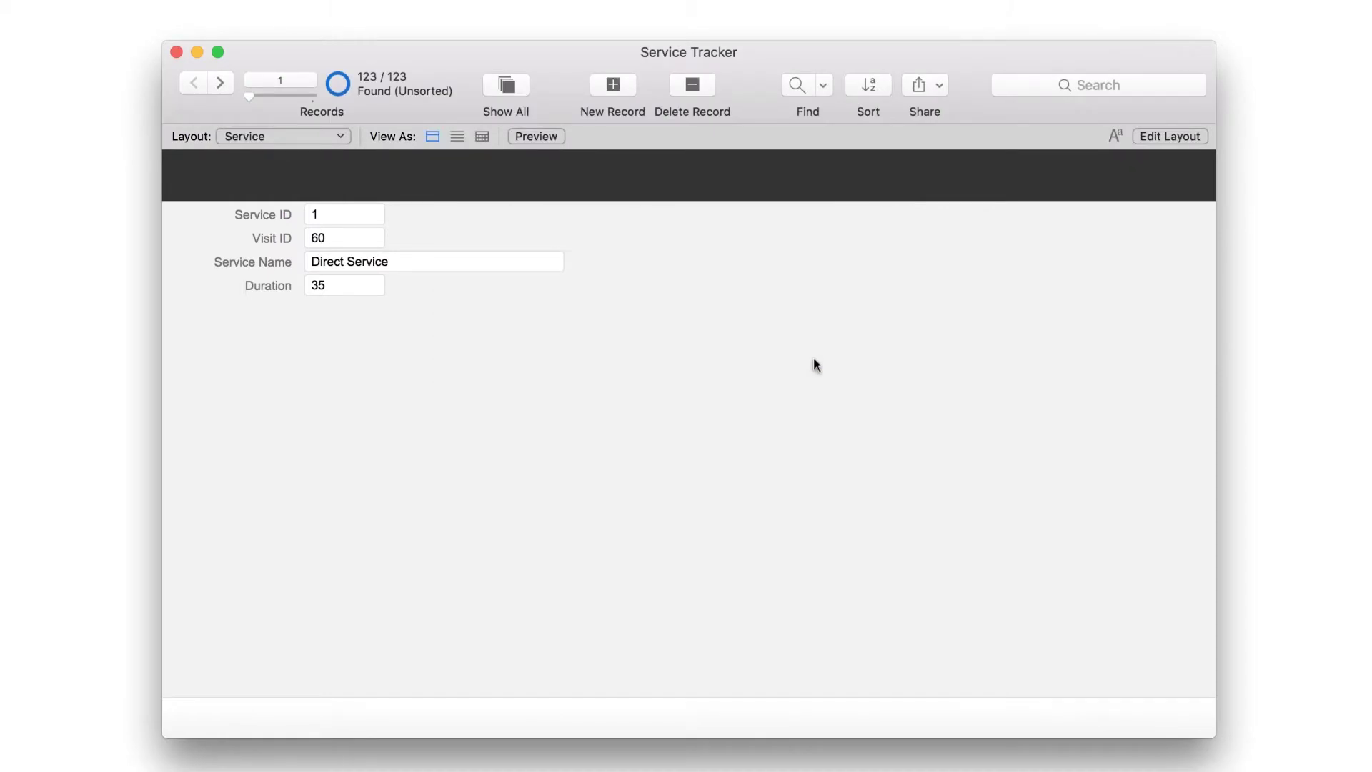